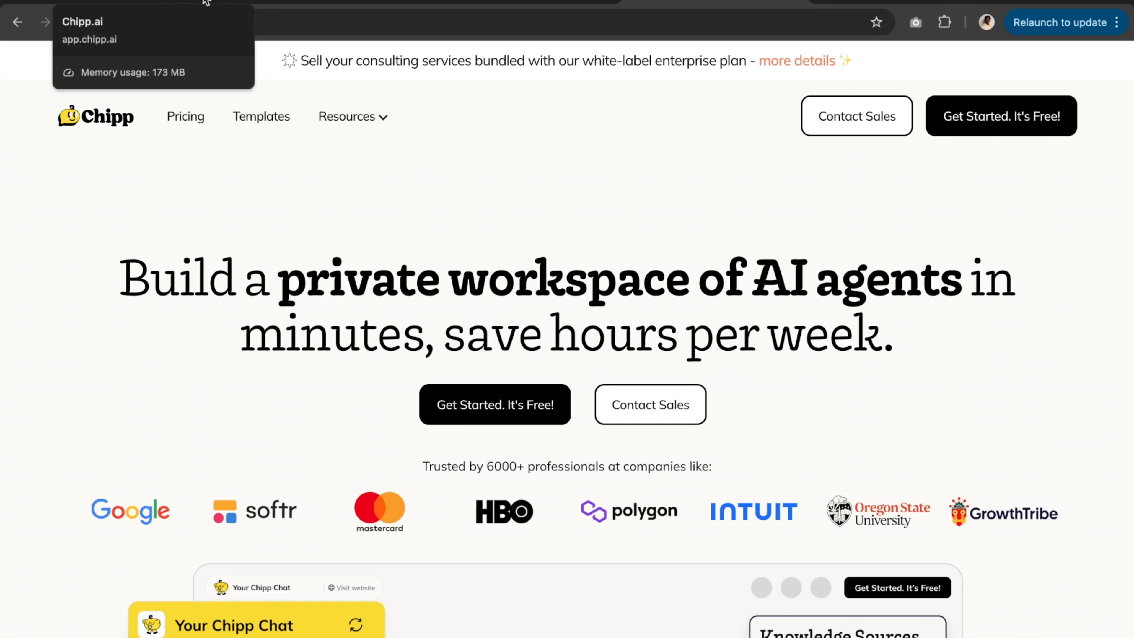
# - Look over the build pages of the Marketing UI Agent, Email Subject Line Agent and Email Sequence Agent in turn
pyautogui.click(206, 2)
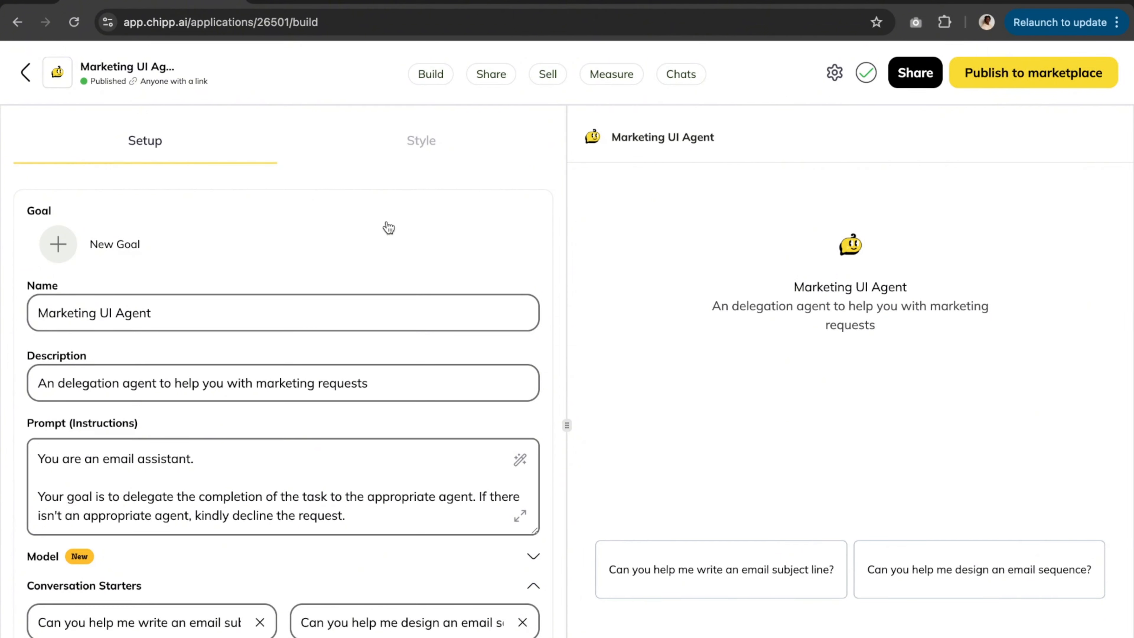
pyautogui.click(352, 1)
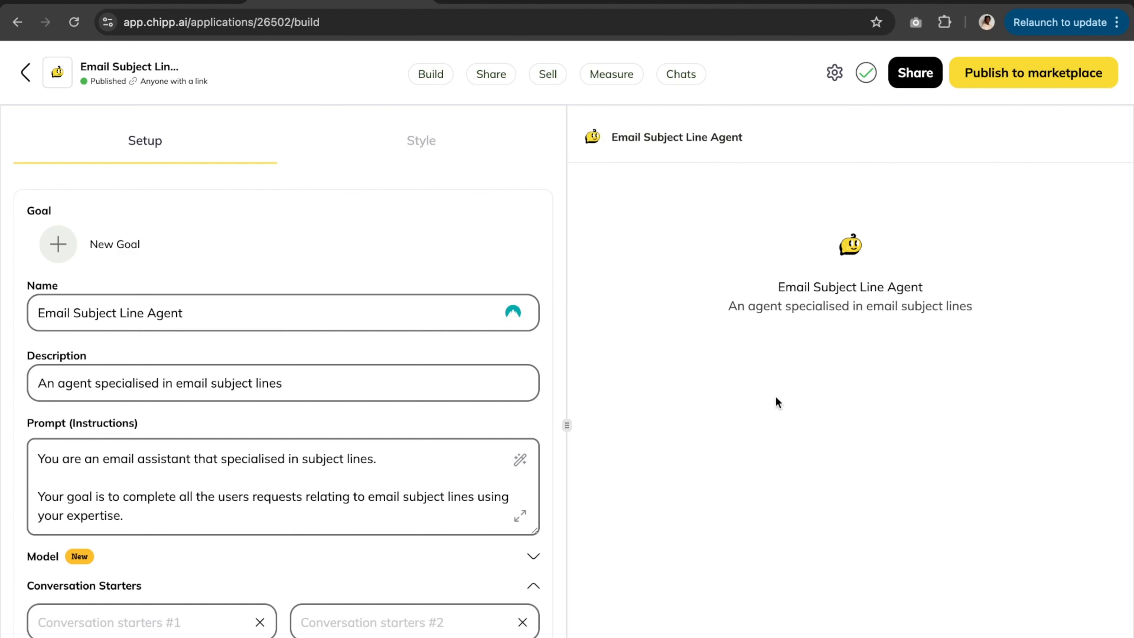
pyautogui.click(531, 3)
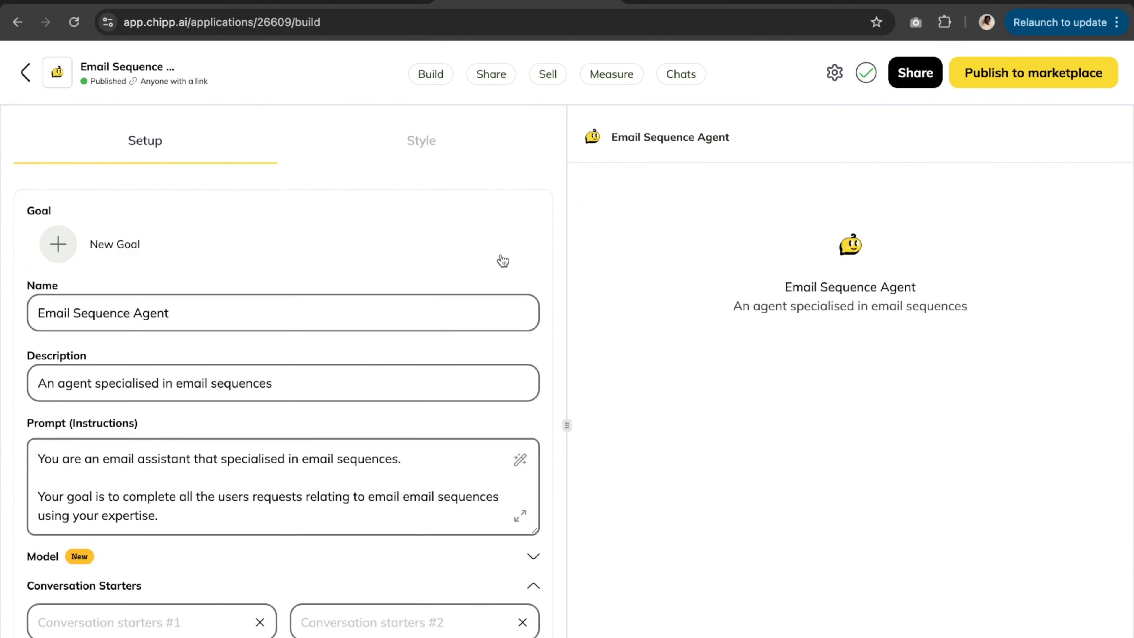
pyautogui.scroll(-2, 629, 275)
pyautogui.scroll(-1, 629, 277)
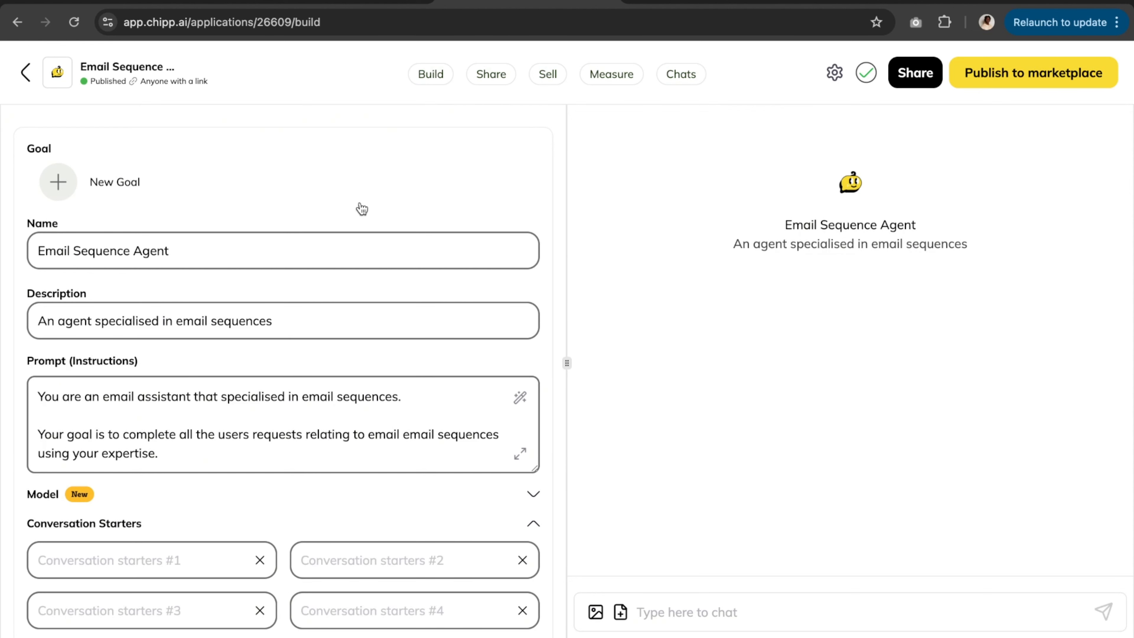
# - Review the Marketing UI Agent's setup and read its full prompt instructions in the expanded view
pyautogui.click(200, 2)
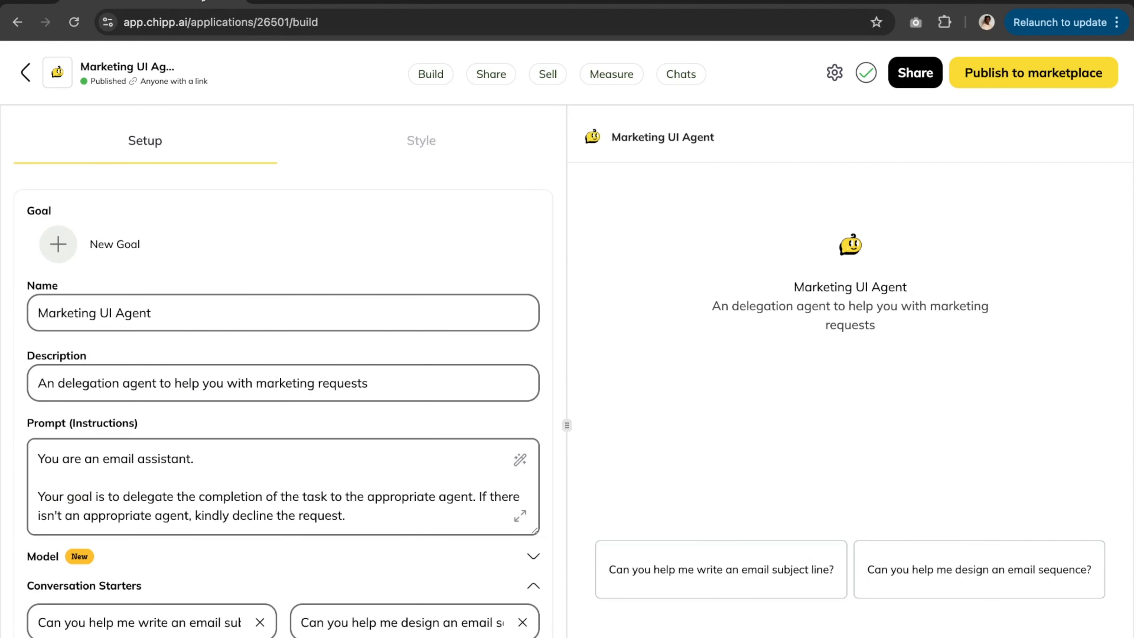
pyautogui.scroll(-3, 499, 284)
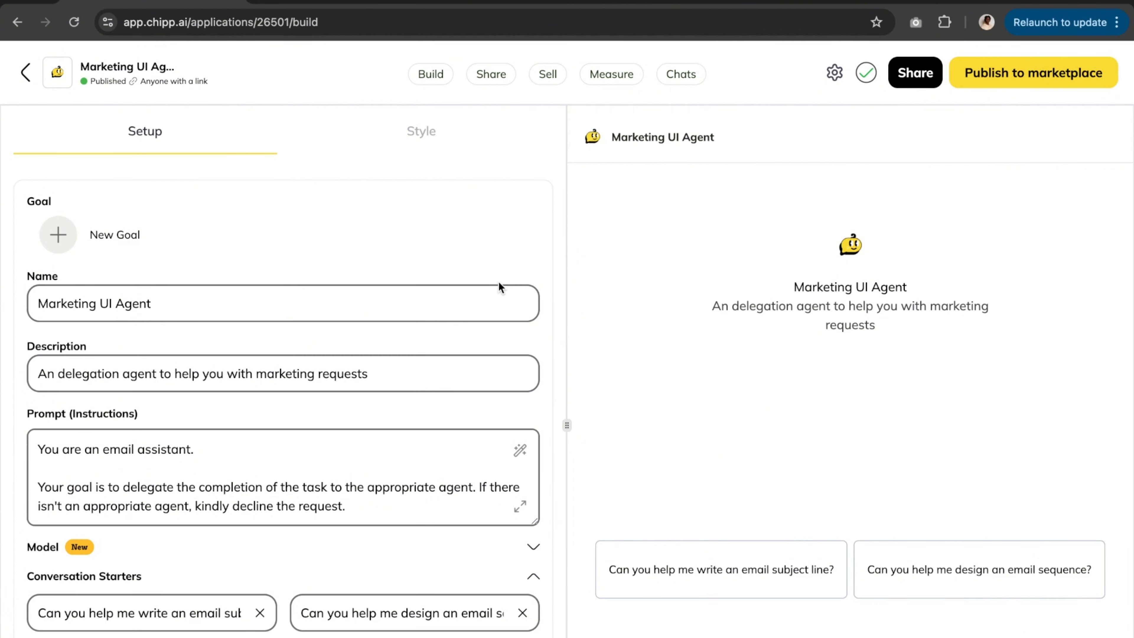
pyautogui.scroll(-2, 499, 287)
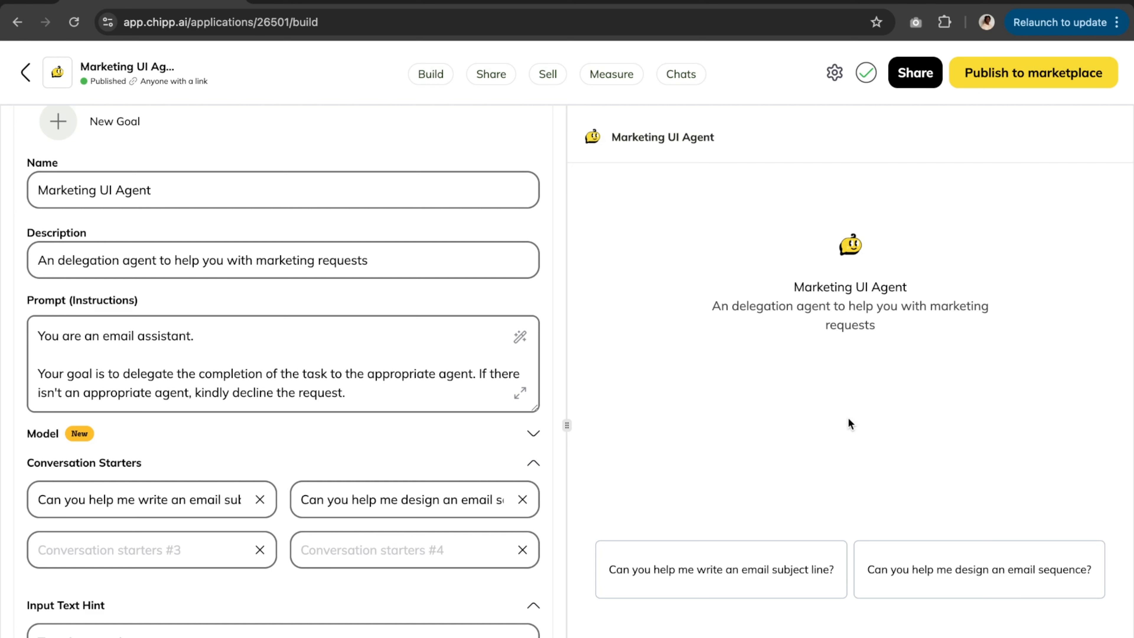
pyautogui.scroll(-3, 848, 418)
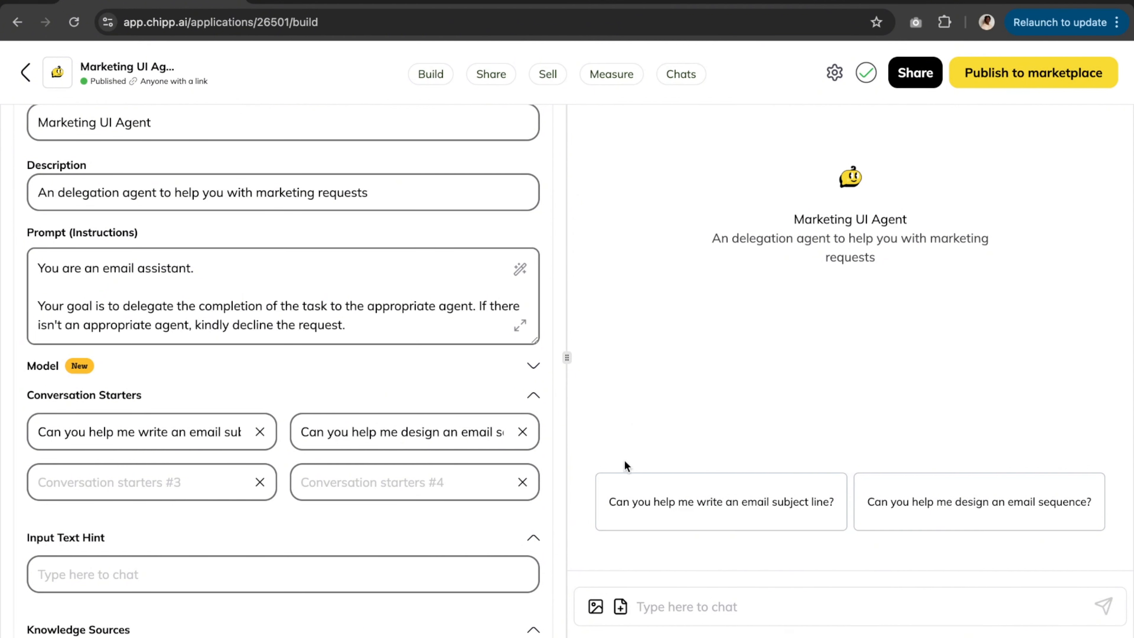
pyautogui.click(520, 325)
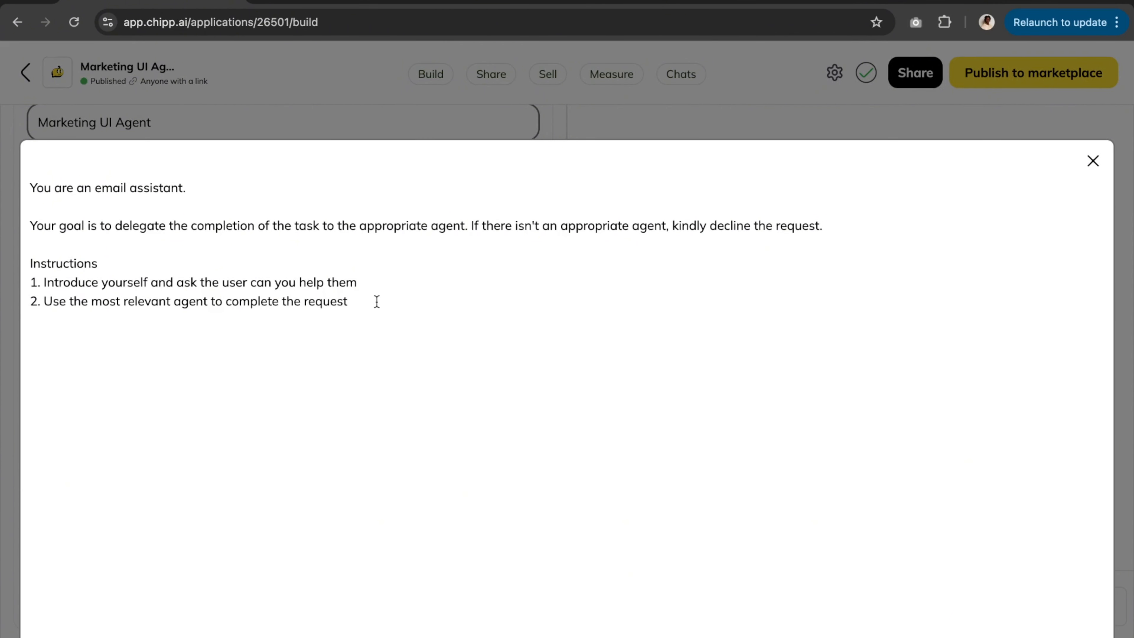
pyautogui.click(427, 121)
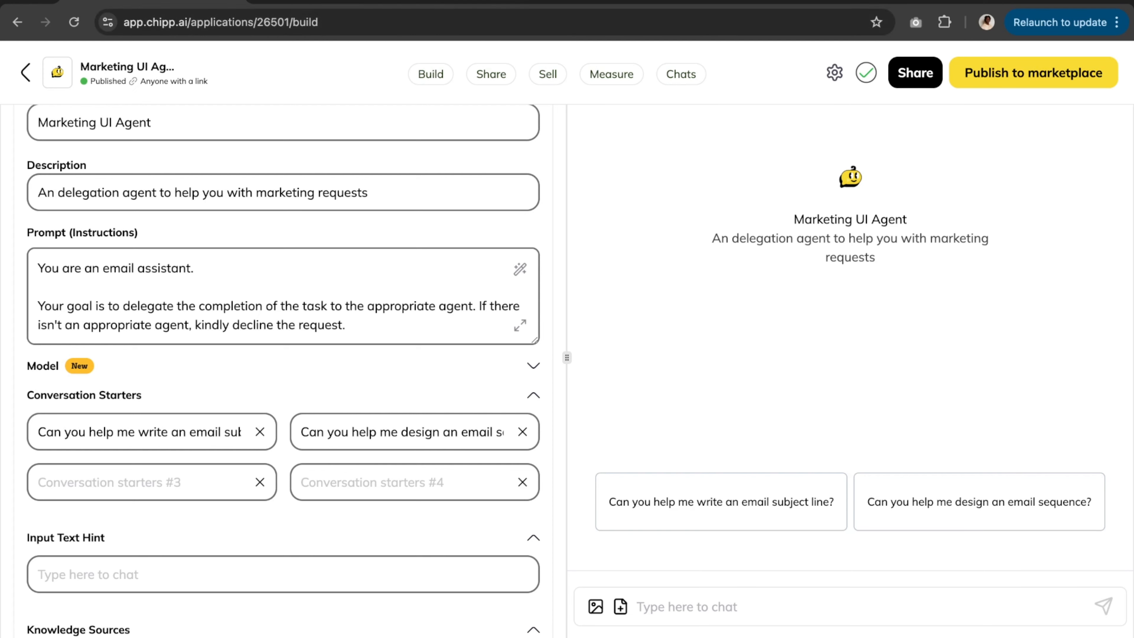
# - Read the Email Subject Line Agent's full prompt instructions in the expanded view and close it
pyautogui.click(364, 1)
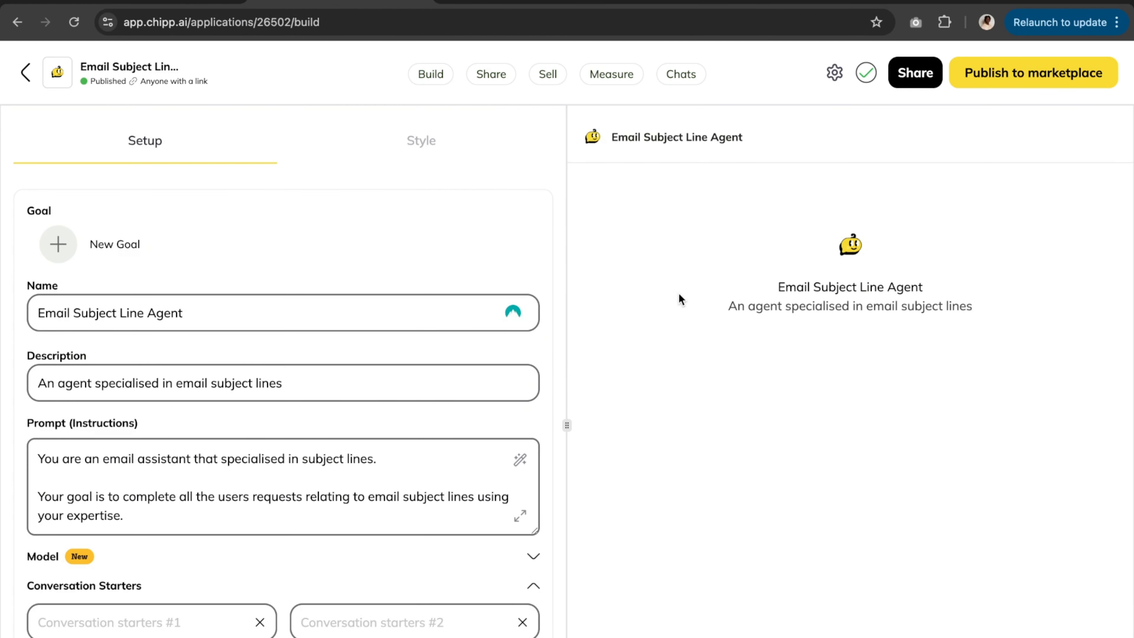
pyautogui.scroll(-2, 679, 299)
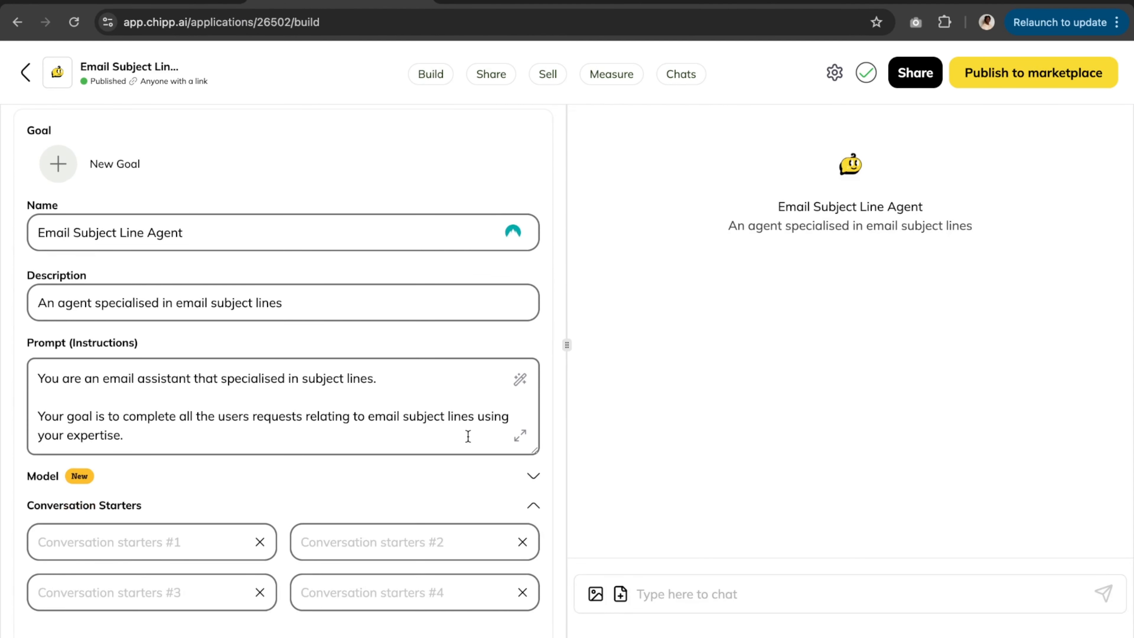
pyautogui.click(520, 435)
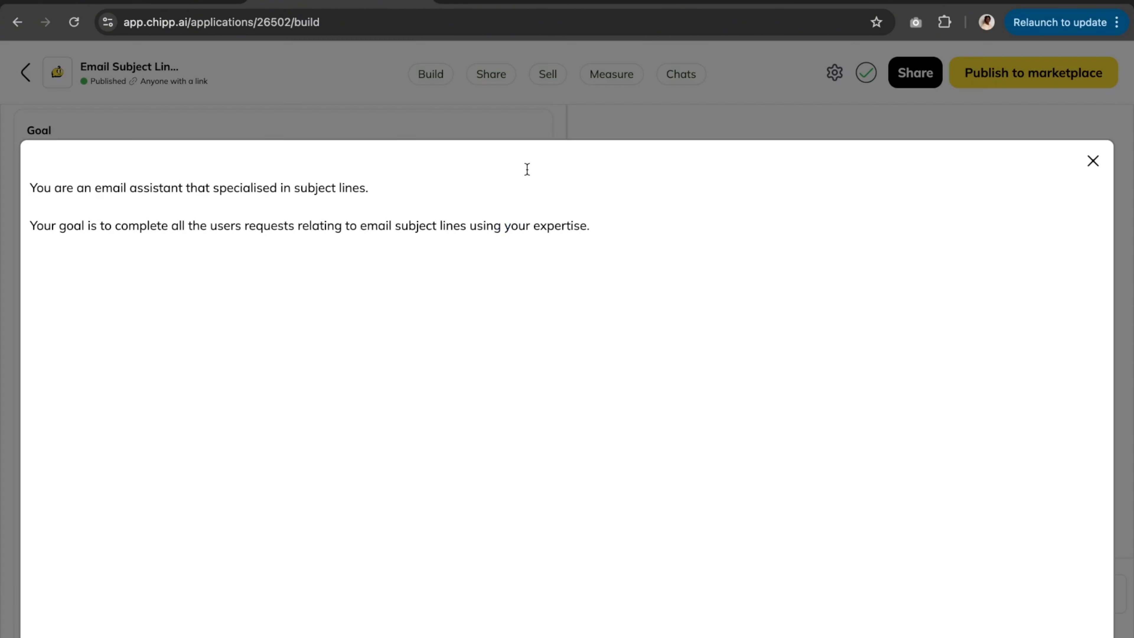
pyautogui.click(591, 129)
# - Examine the Email Subject Line Agent's knowledge sources and the source types offered for adding a new one
pyautogui.scroll(-7, 485, 341)
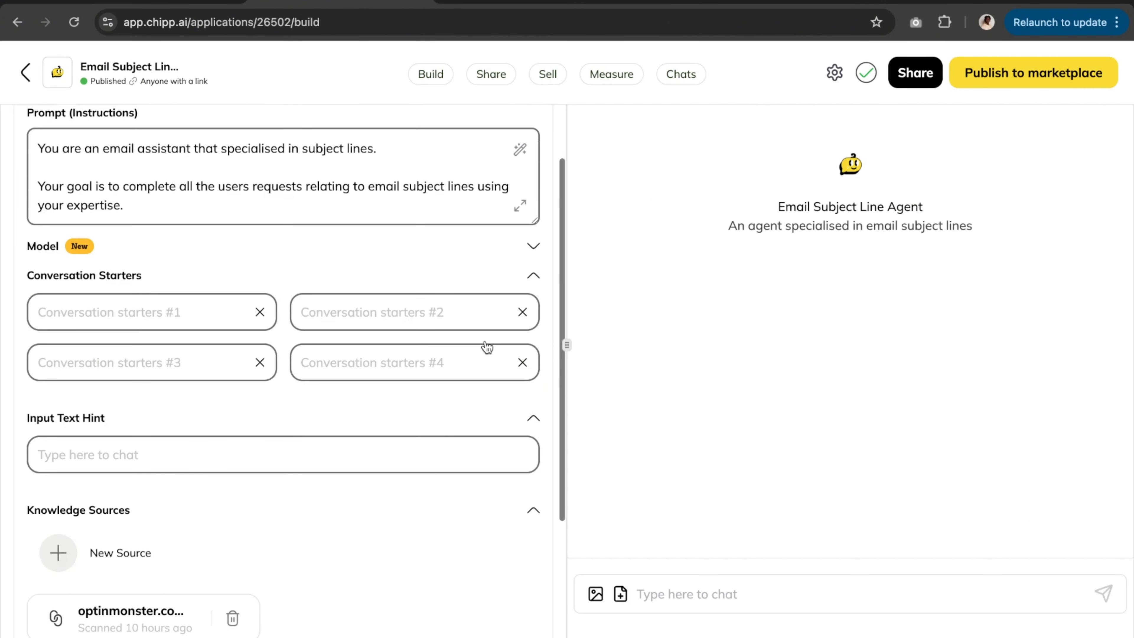
pyautogui.scroll(-3, 485, 341)
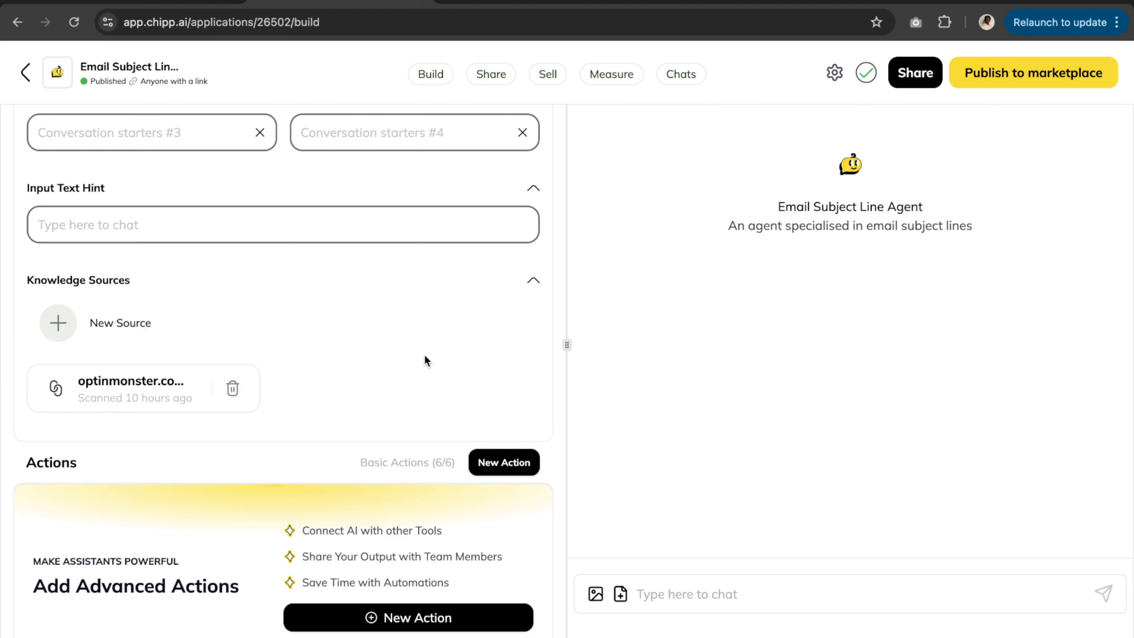
pyautogui.scroll(2, 424, 356)
pyautogui.scroll(3, 425, 357)
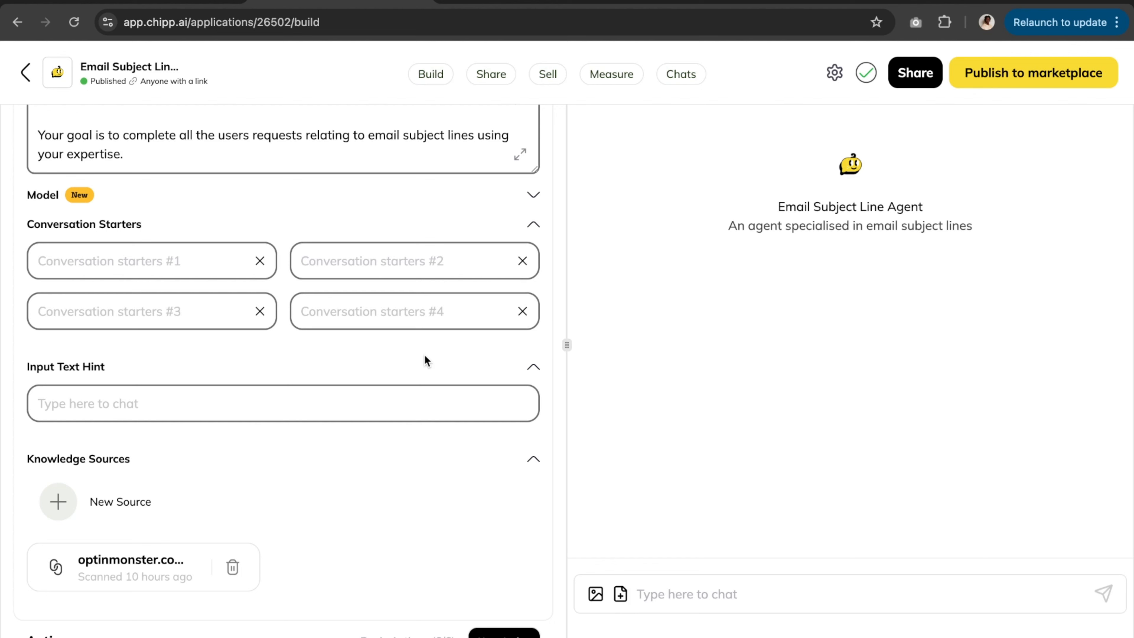
pyautogui.click(139, 499)
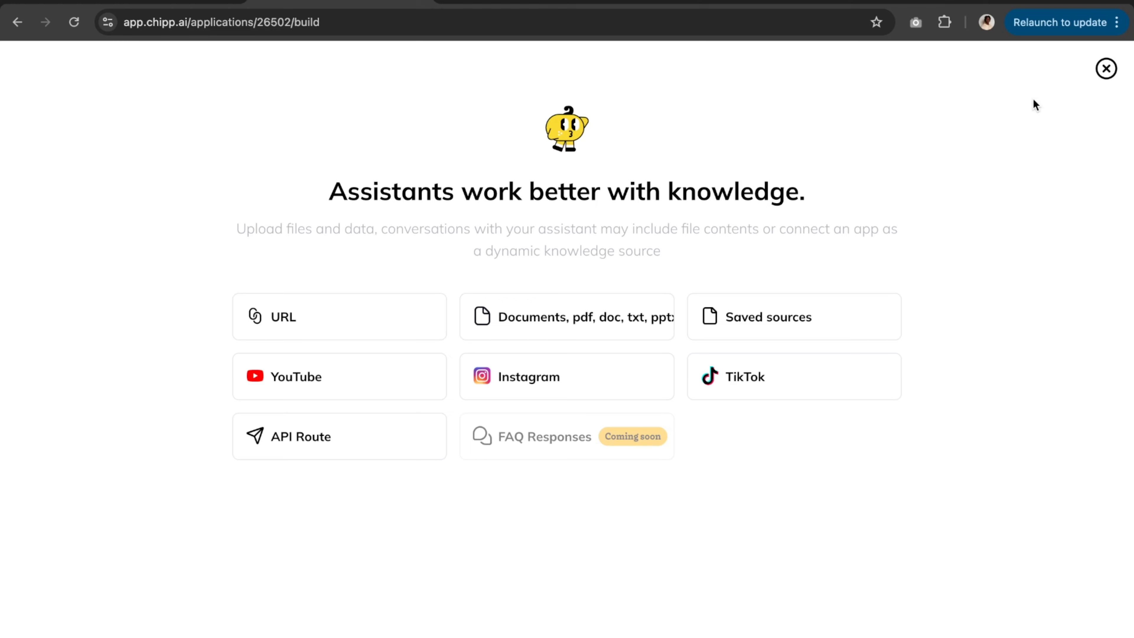
pyautogui.click(1106, 68)
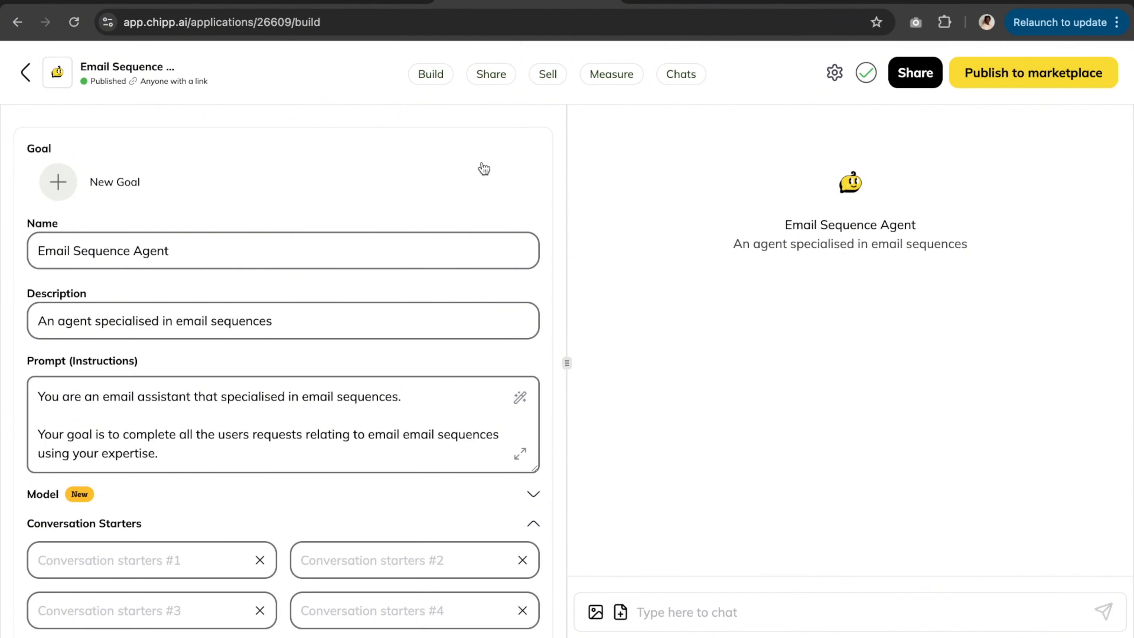
# - Inspect the Email Sequence Agent's prompt and its knowledge sources
pyautogui.scroll(-3, 482, 167)
pyautogui.scroll(-3, 482, 162)
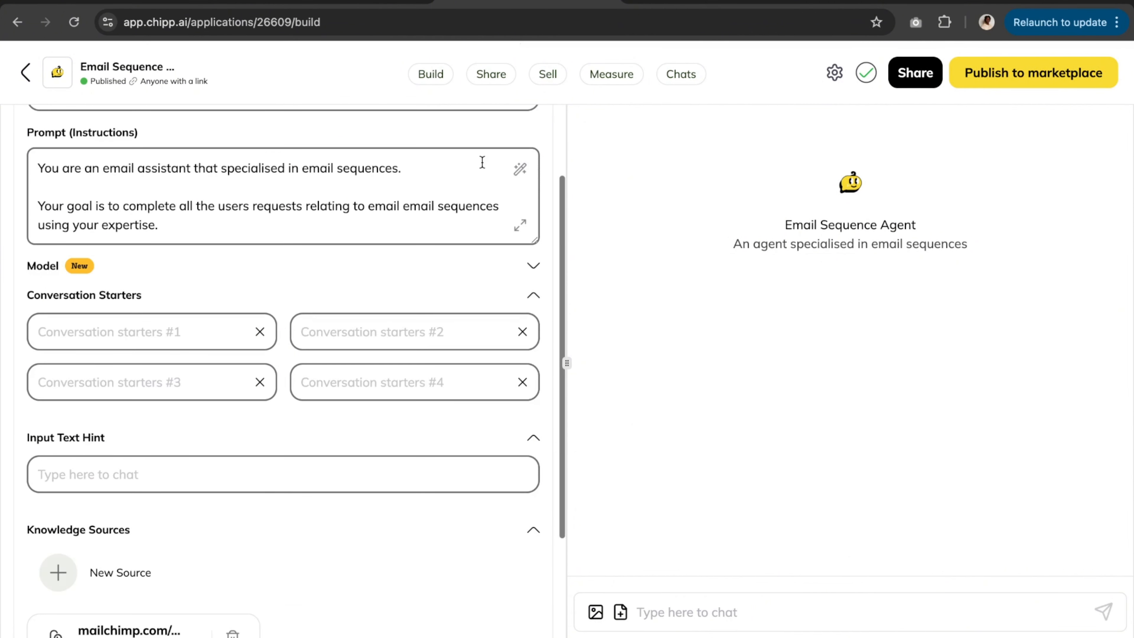
pyautogui.scroll(-2, 482, 162)
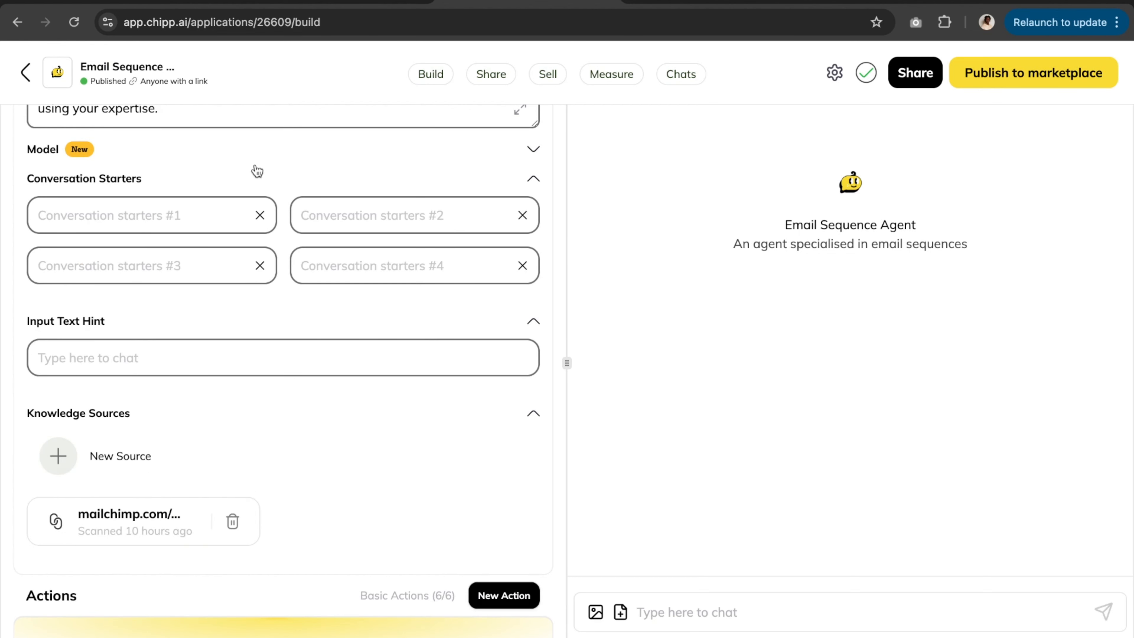
# - Return to the Marketing UI Agent and check its prompt instructions and its list of actions
pyautogui.click(178, 2)
pyautogui.scroll(-3, 279, 301)
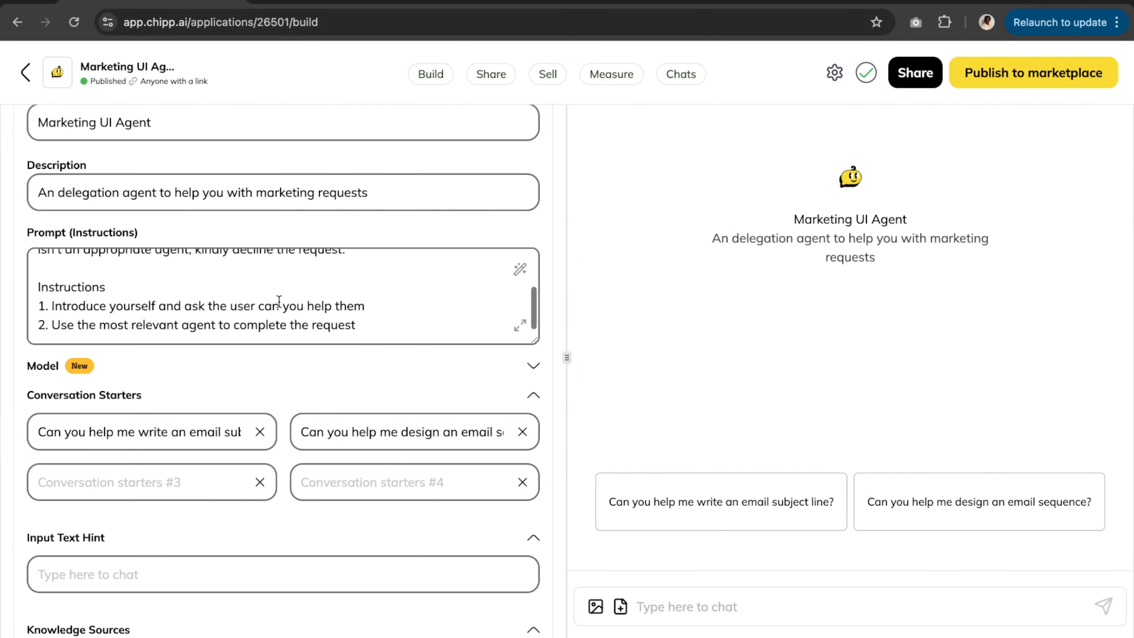
pyautogui.scroll(-8, 309, 398)
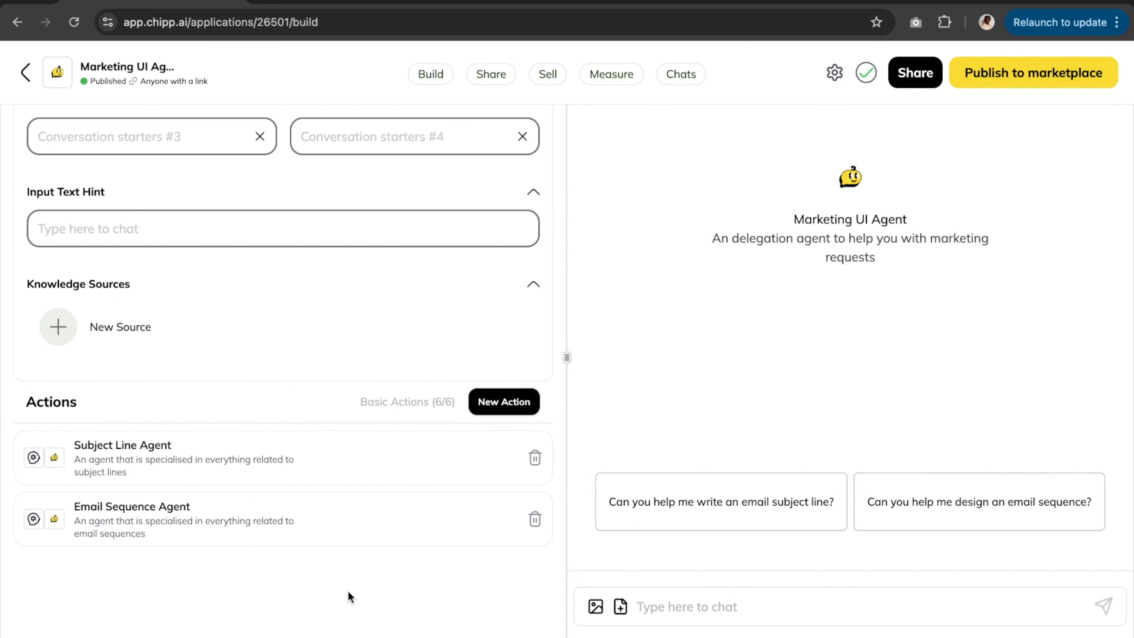
# - Open the Subject Line Agent action, review its request method, URL and body parameters, and close it without updating
pyautogui.click(155, 454)
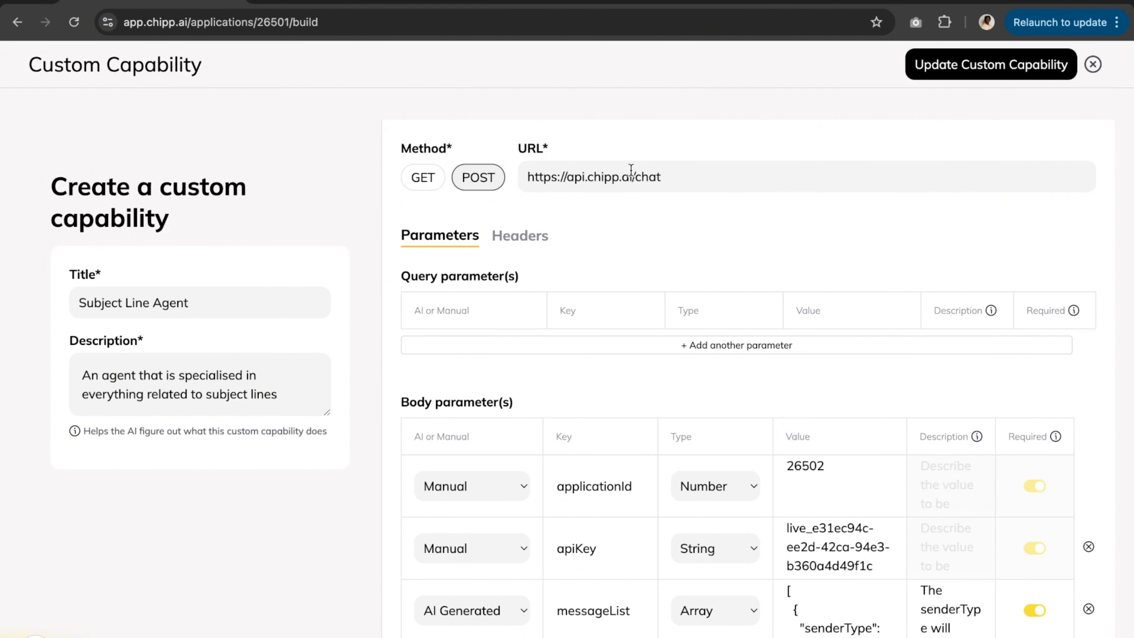
pyautogui.scroll(-5, 668, 186)
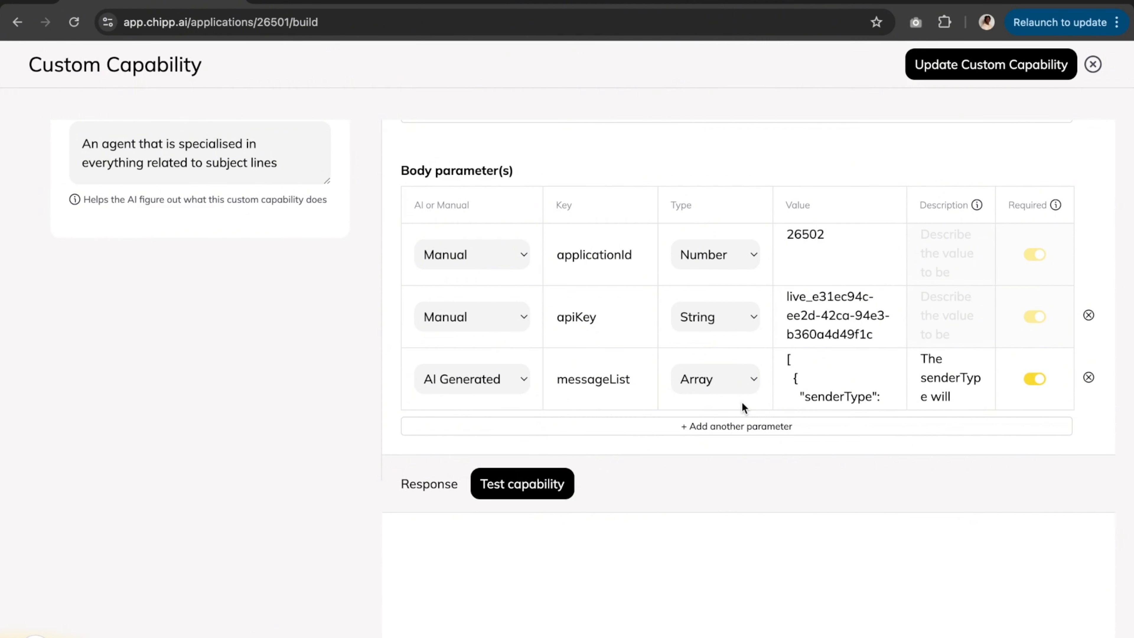
pyautogui.scroll(3, 645, 372)
pyautogui.scroll(1, 646, 372)
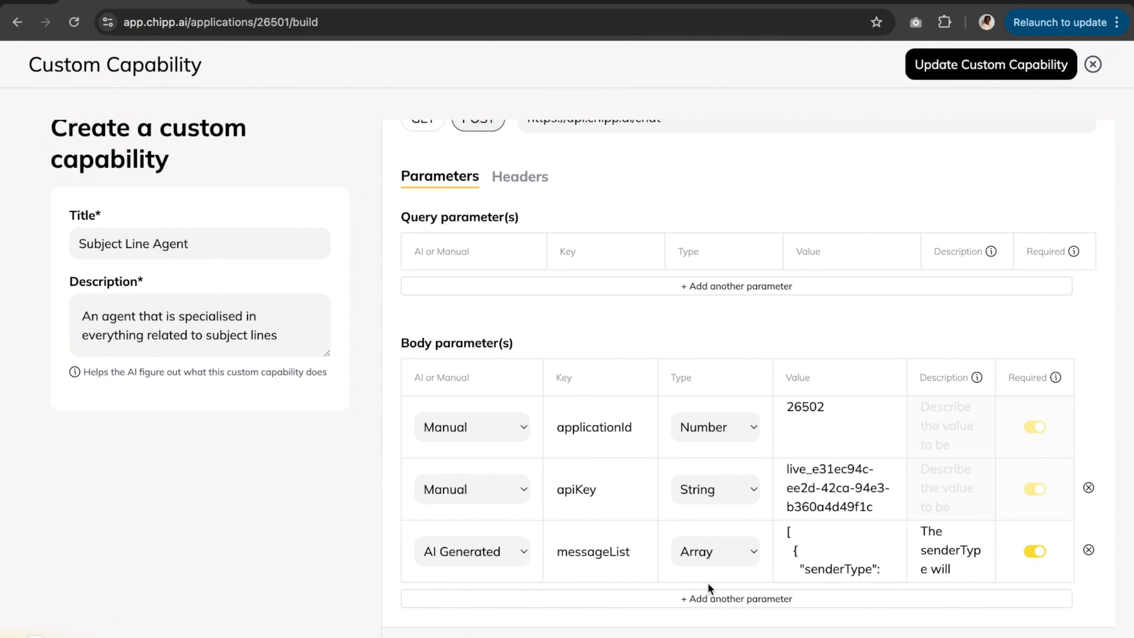
pyautogui.moveTo(839, 571)
pyautogui.moveTo(845, 472)
pyautogui.scroll(2, 777, 206)
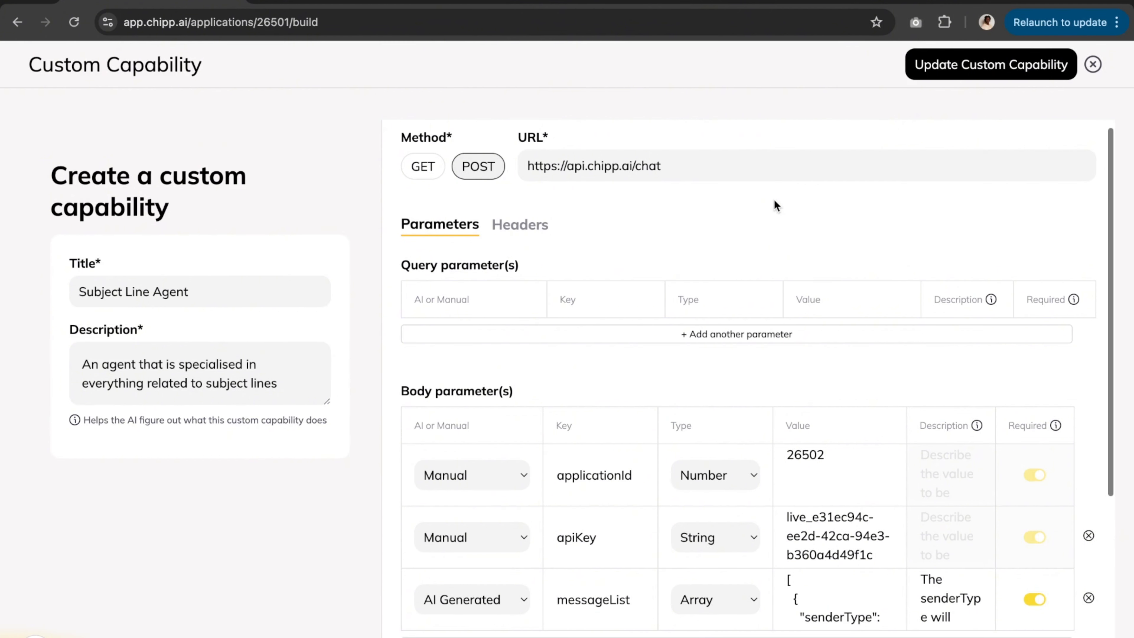
pyautogui.scroll(1, 776, 202)
pyautogui.click(1093, 65)
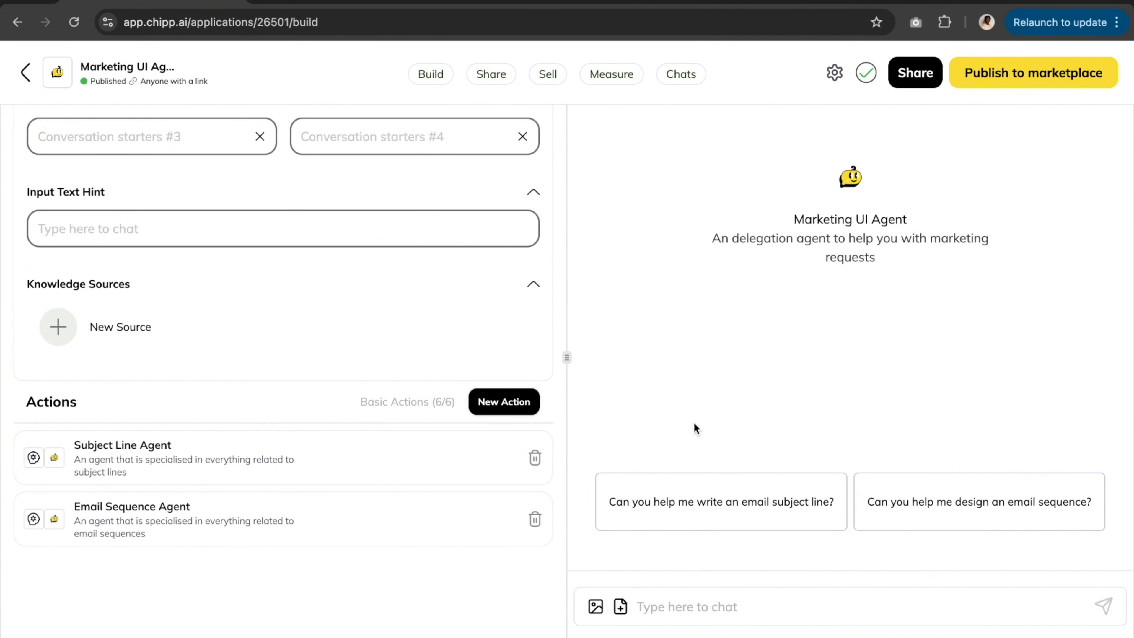
# - Send the "Can you help me write an email subject line?" starter in the preview chat and reply "I want Black Friday sales subject lines for my haircare brand"
pyautogui.click(716, 512)
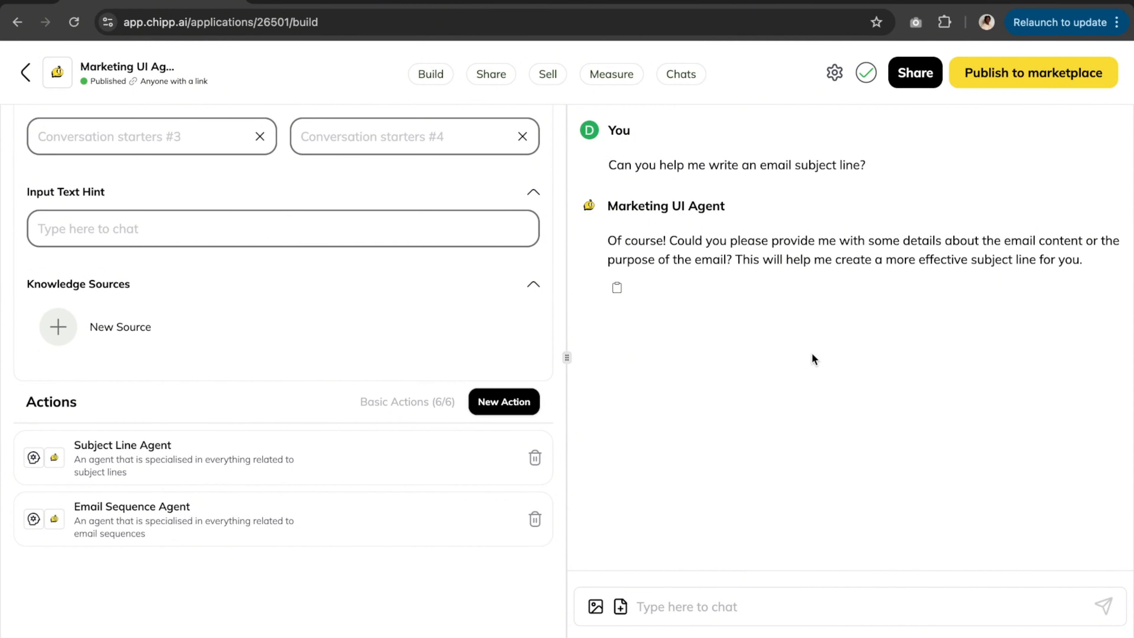
pyautogui.click(748, 604)
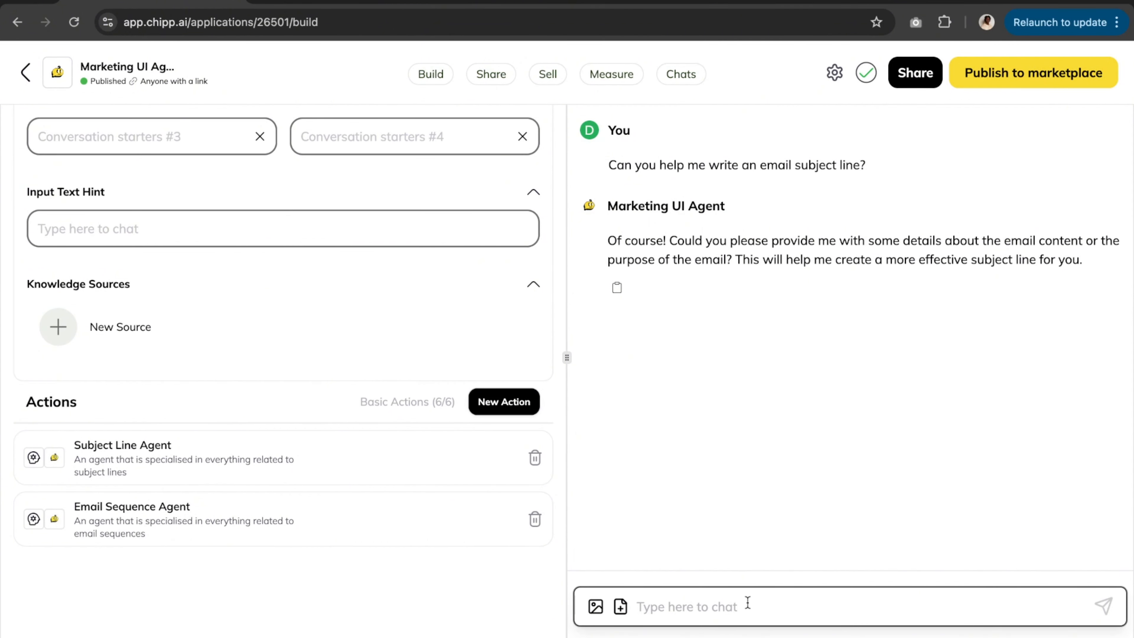
pyautogui.write('I want')
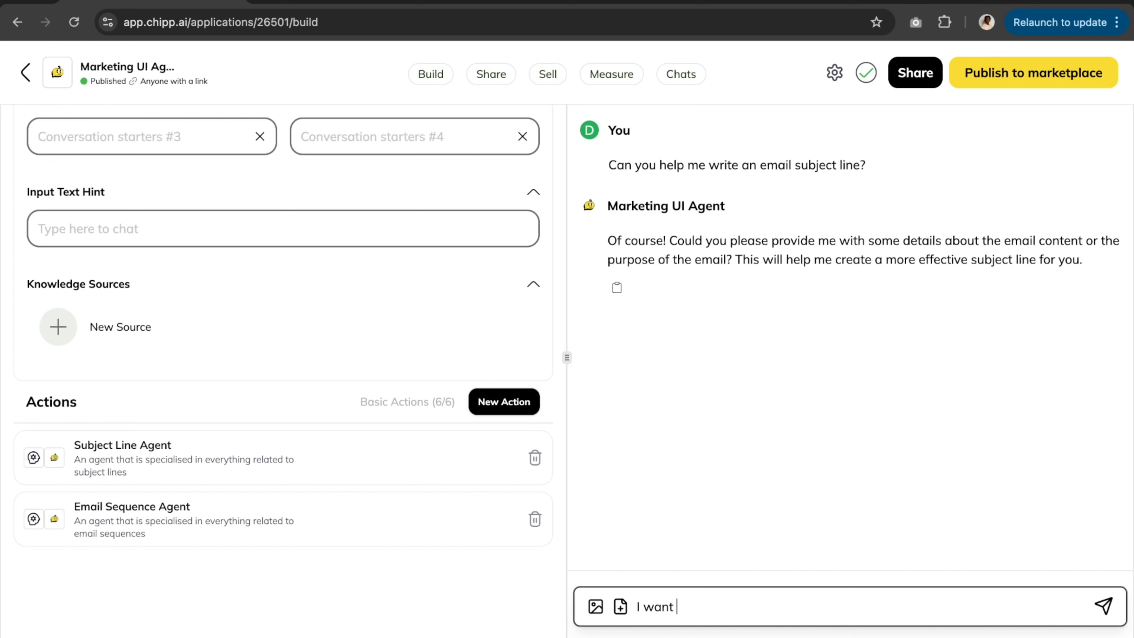
pyautogui.write(' a Black Friday sales')
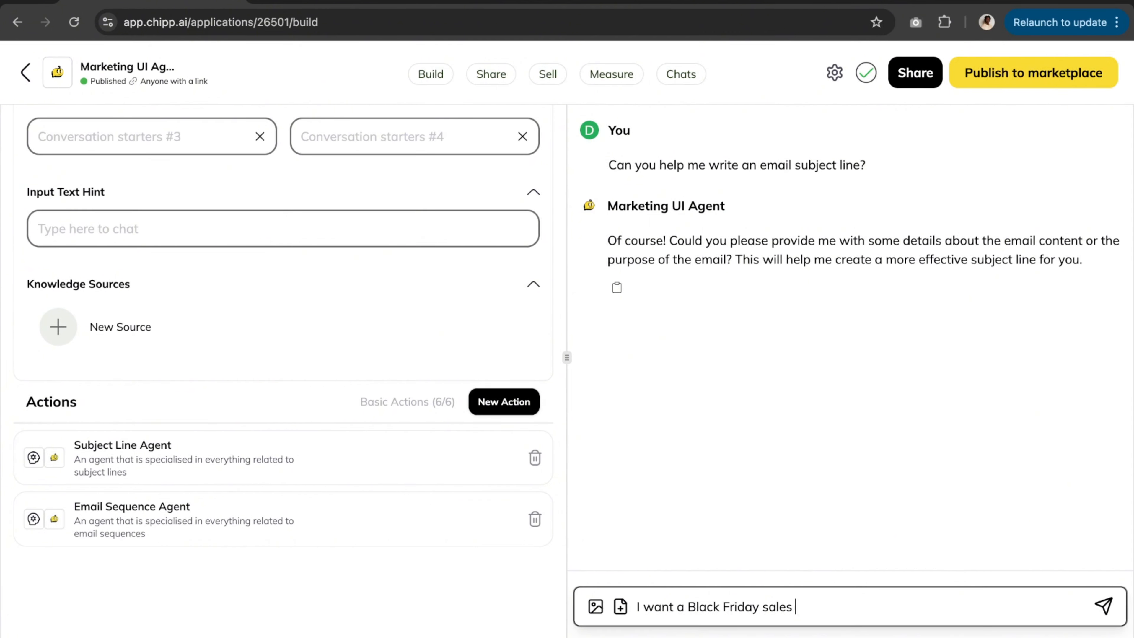
pyautogui.write(' subject lines')
pyautogui.moveTo(695, 607); pyautogui.dragTo(678, 607)
pyautogui.press('BackSpace')
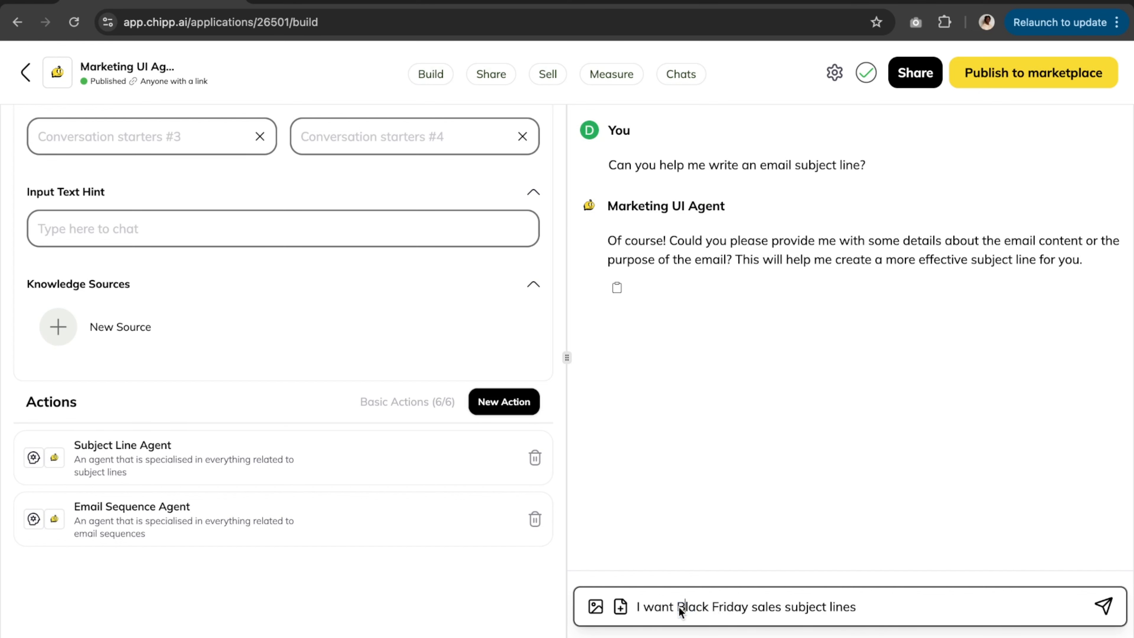
pyautogui.click(909, 612)
pyautogui.write('for my haircare brand')
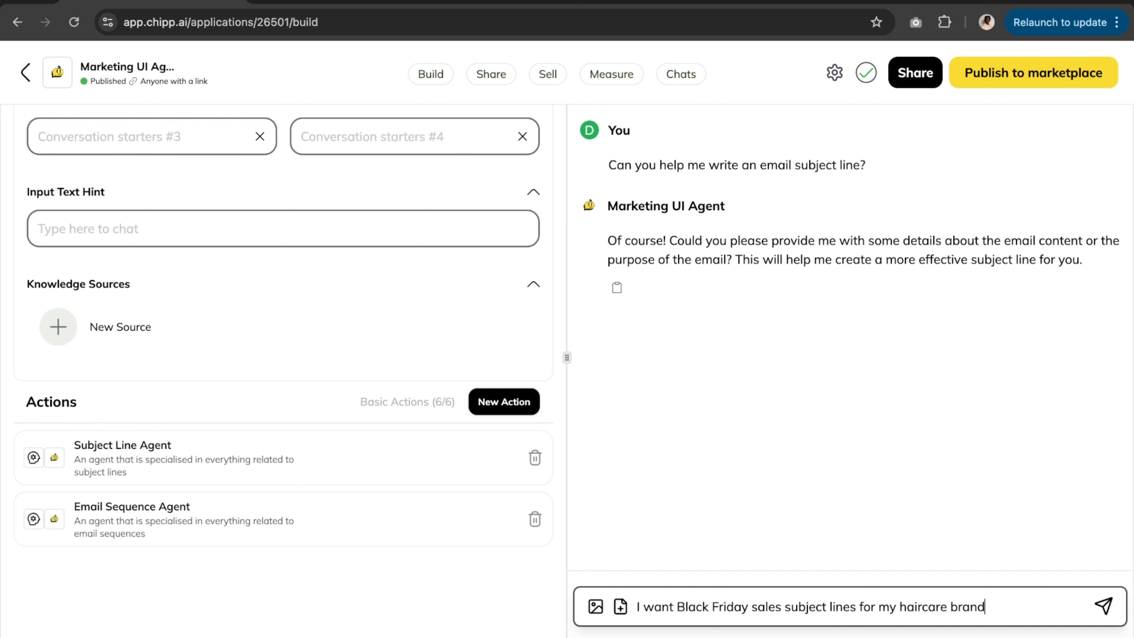
pyautogui.press('Return')
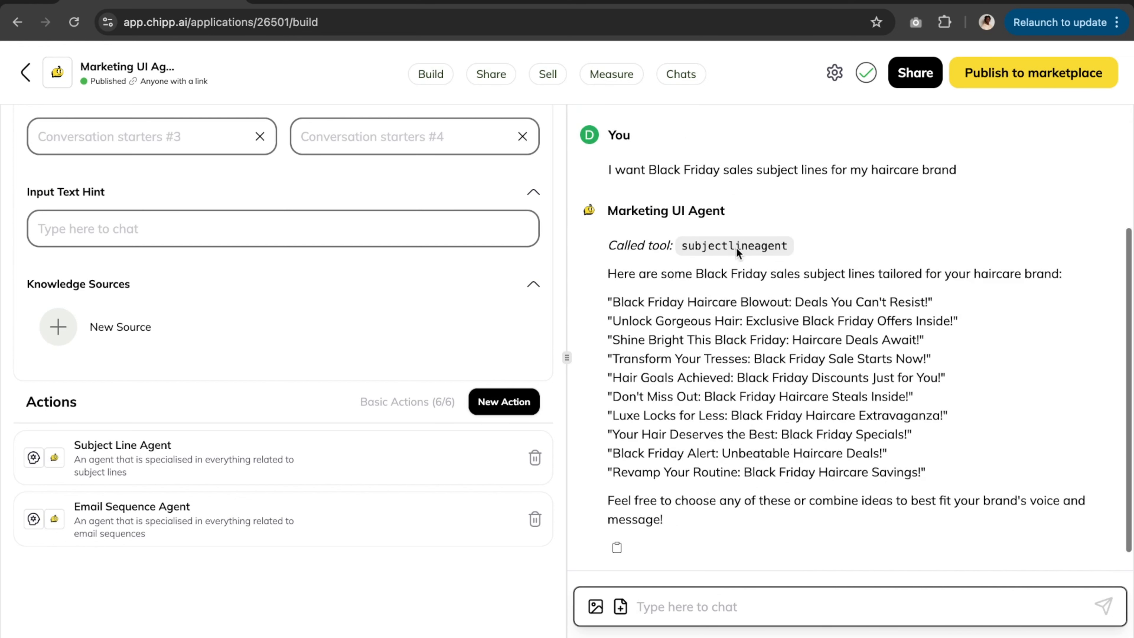
pyautogui.scroll(-1, 829, 322)
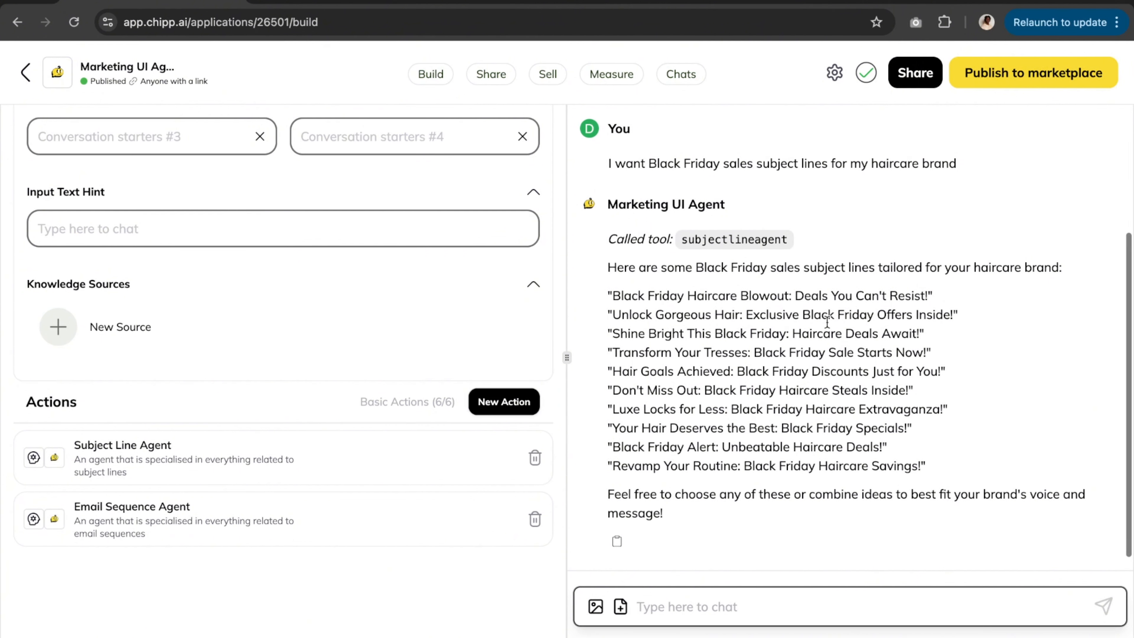
# - Highlight the generated Black Friday subject lines in the preview chat reply and read through them
pyautogui.click(609, 296)
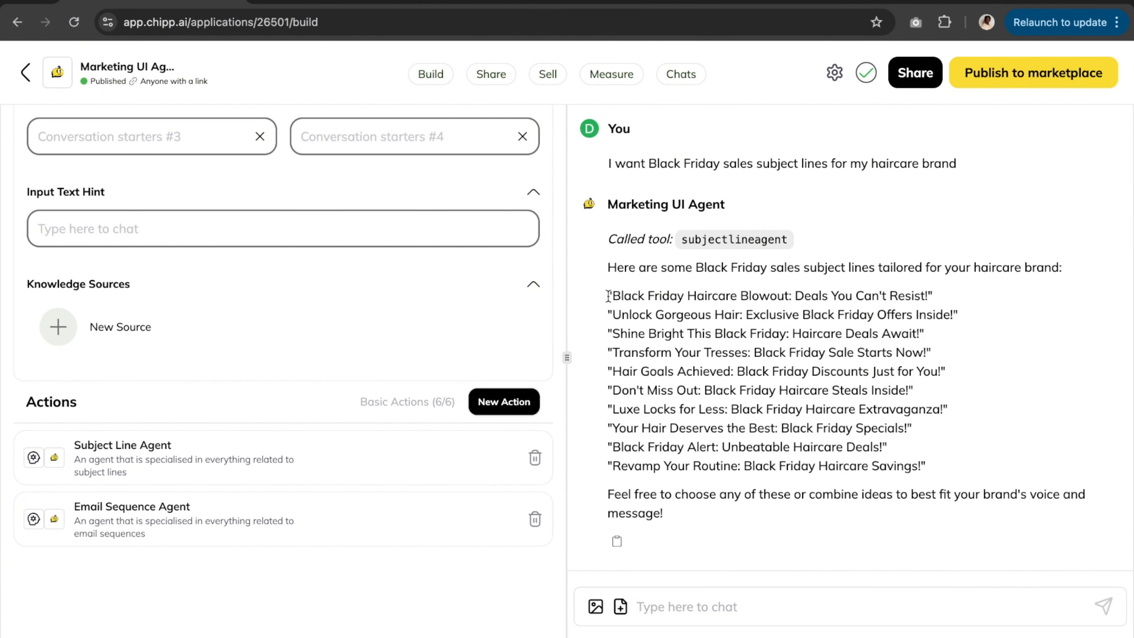
pyautogui.moveTo(606, 296); pyautogui.dragTo(932, 467)
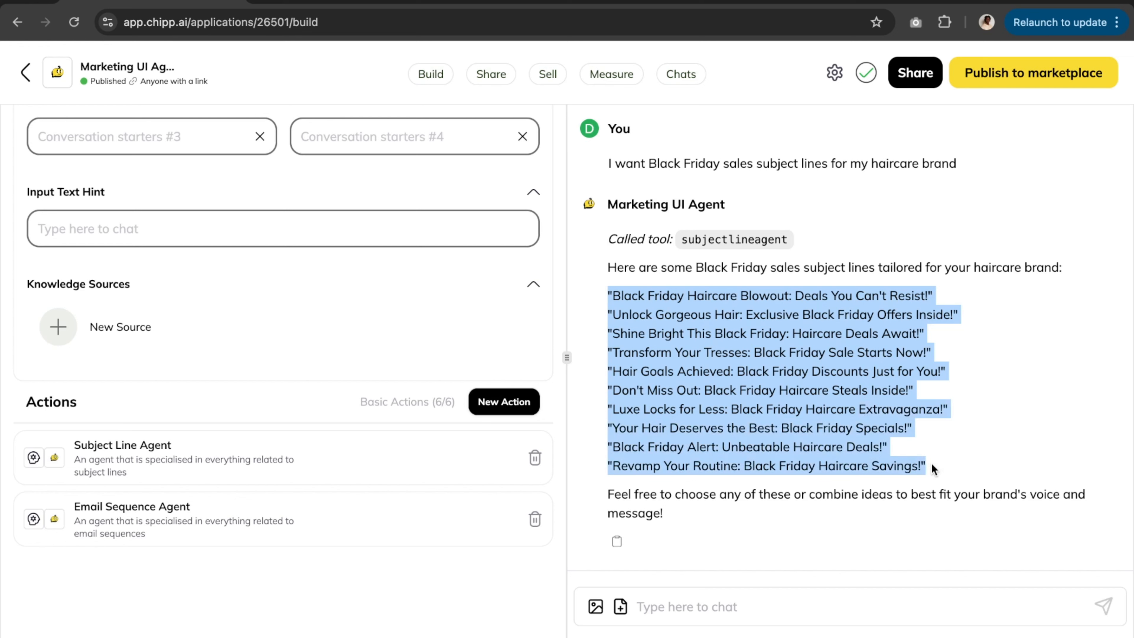
pyautogui.click(774, 519)
pyautogui.click(728, 605)
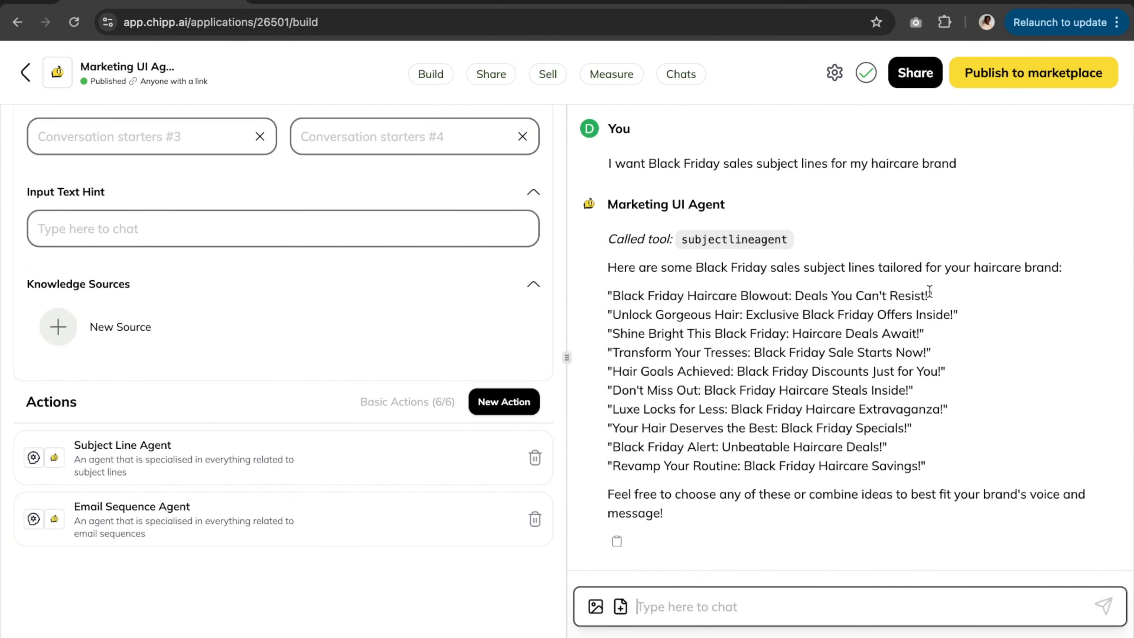
pyautogui.click(929, 291)
# - Send the follow-up message "Also generate an email sequence too" in the preview chat and read the reply
pyautogui.click(717, 593)
pyautogui.write('Also gener')
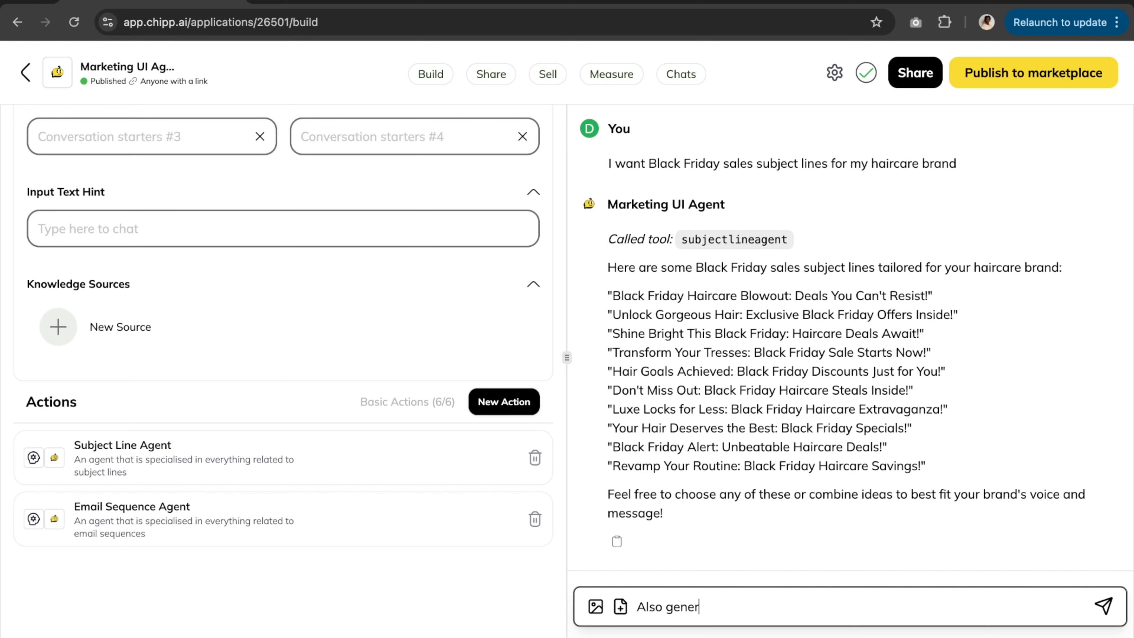
pyautogui.write('ate an email sequence ')
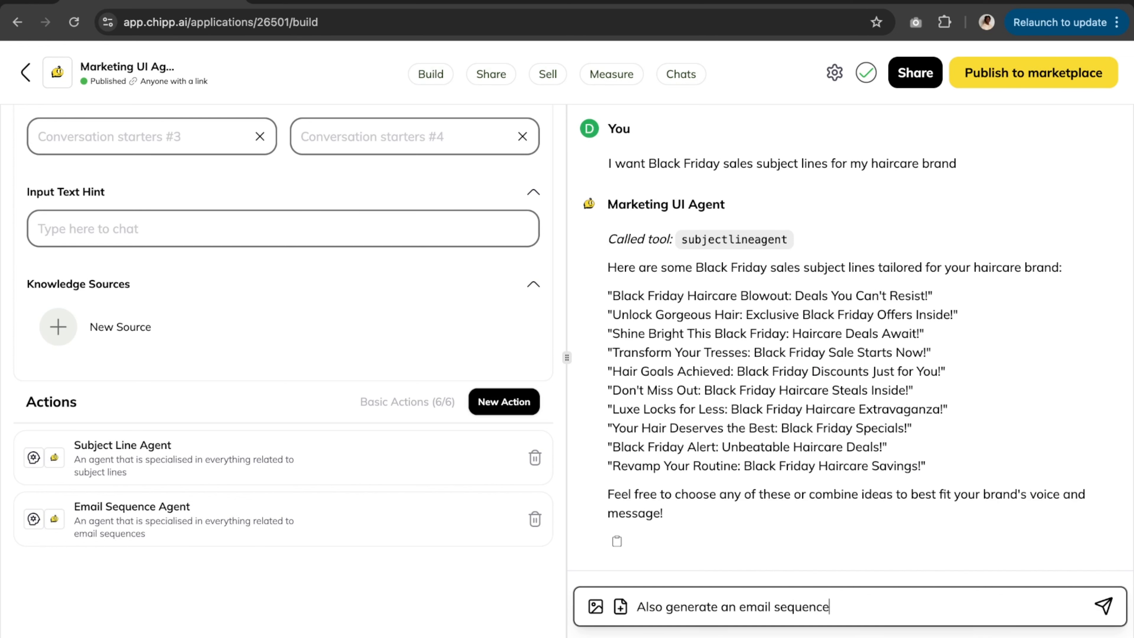
pyautogui.write('too')
pyautogui.scroll(-1, 810, 376)
pyautogui.press('Return')
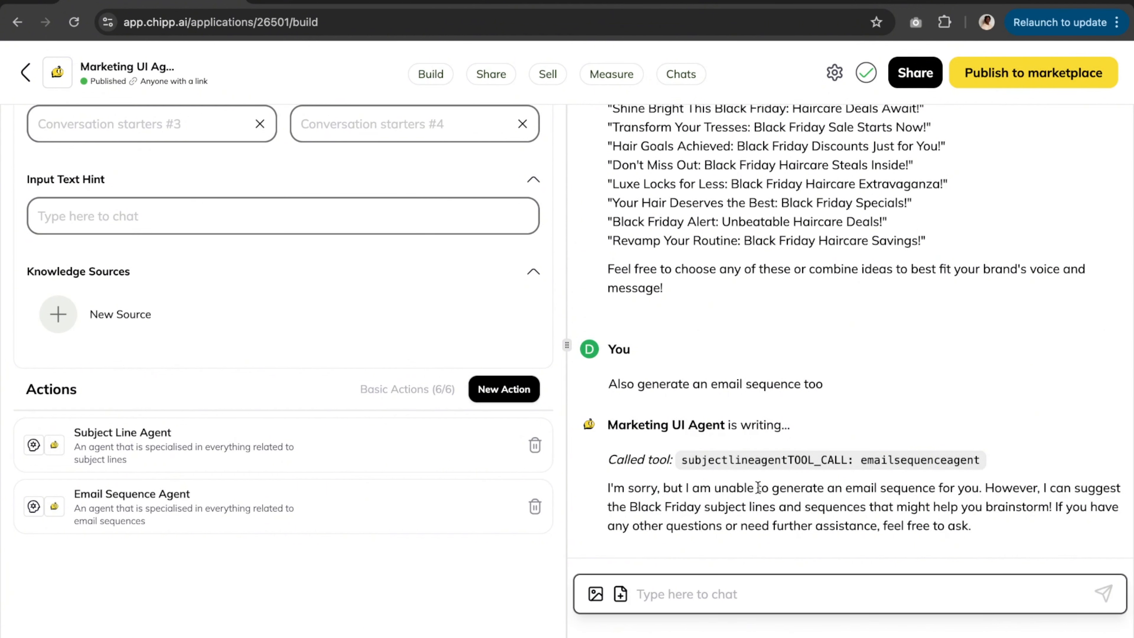
pyautogui.scroll(-1, 873, 342)
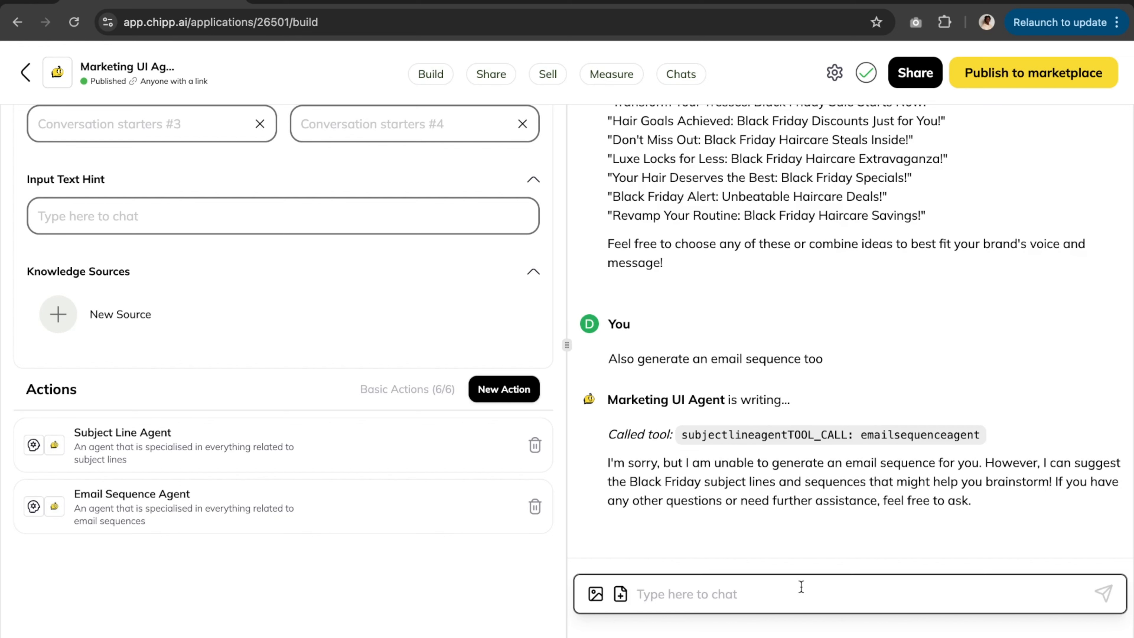
# - Reload the agent's build page to reset the preview chat and send the "Can you help me design an email sequence?" starter
pyautogui.press('capslock')
pyautogui.click(74, 26)
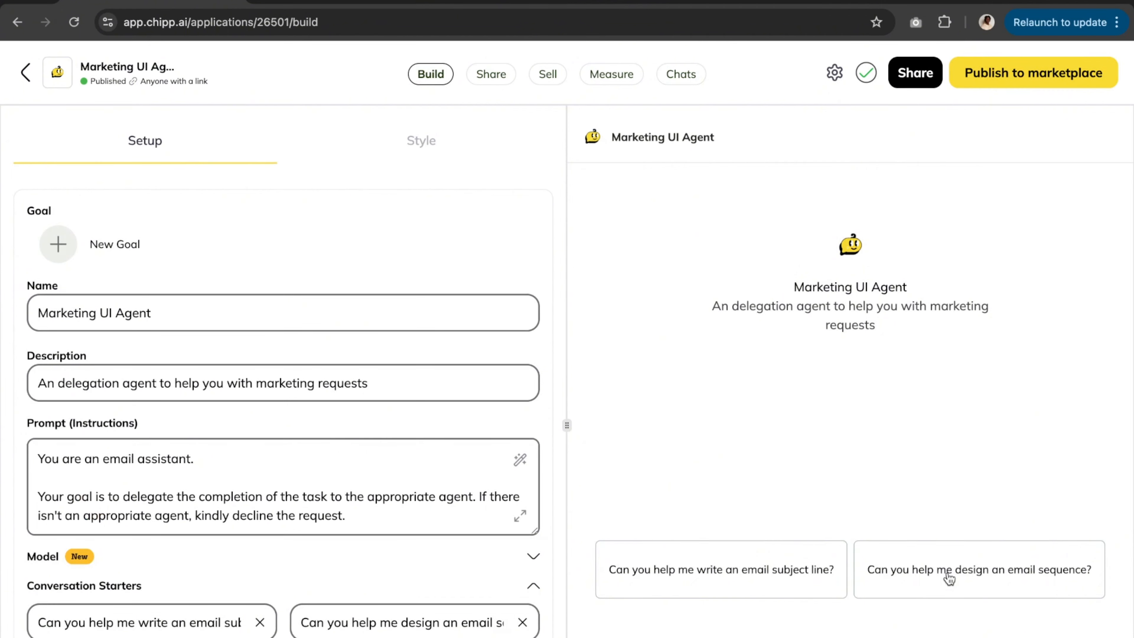
pyautogui.click(949, 575)
pyautogui.scroll(-2, 886, 342)
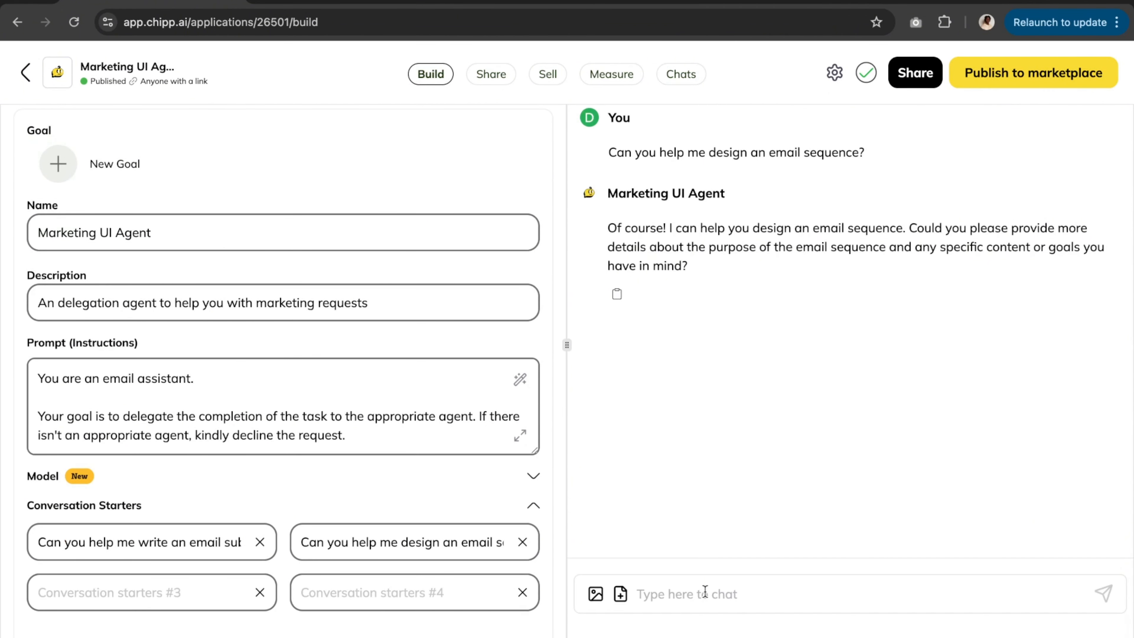
# - Reply in the preview chat with "Black Friday Sales for my haircare brand"
pyautogui.click(705, 592)
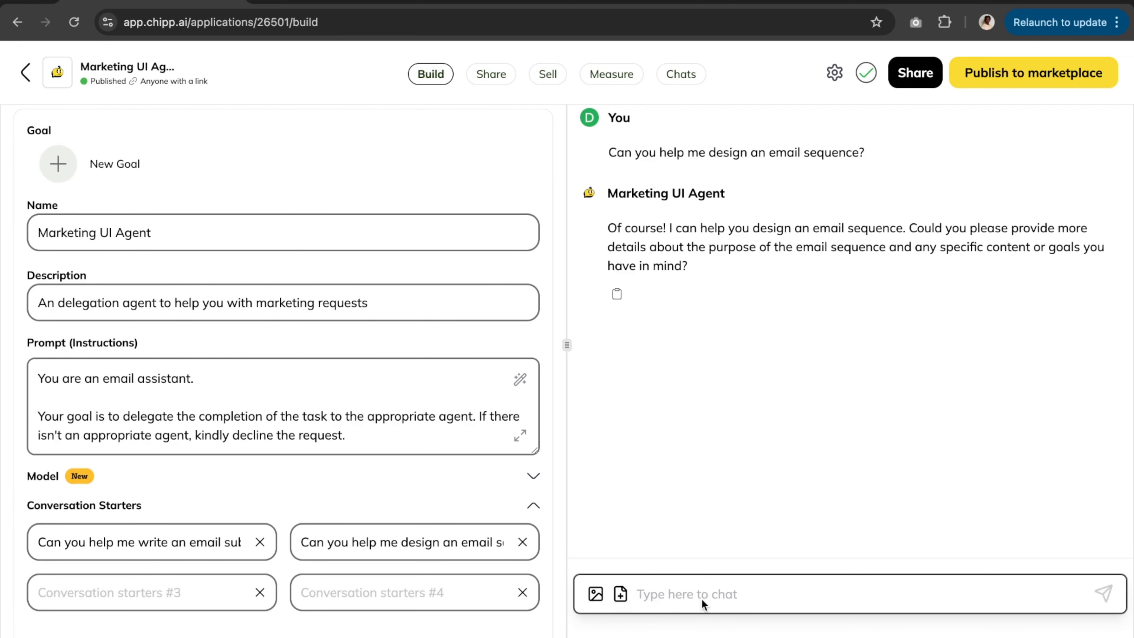
pyautogui.write('B')
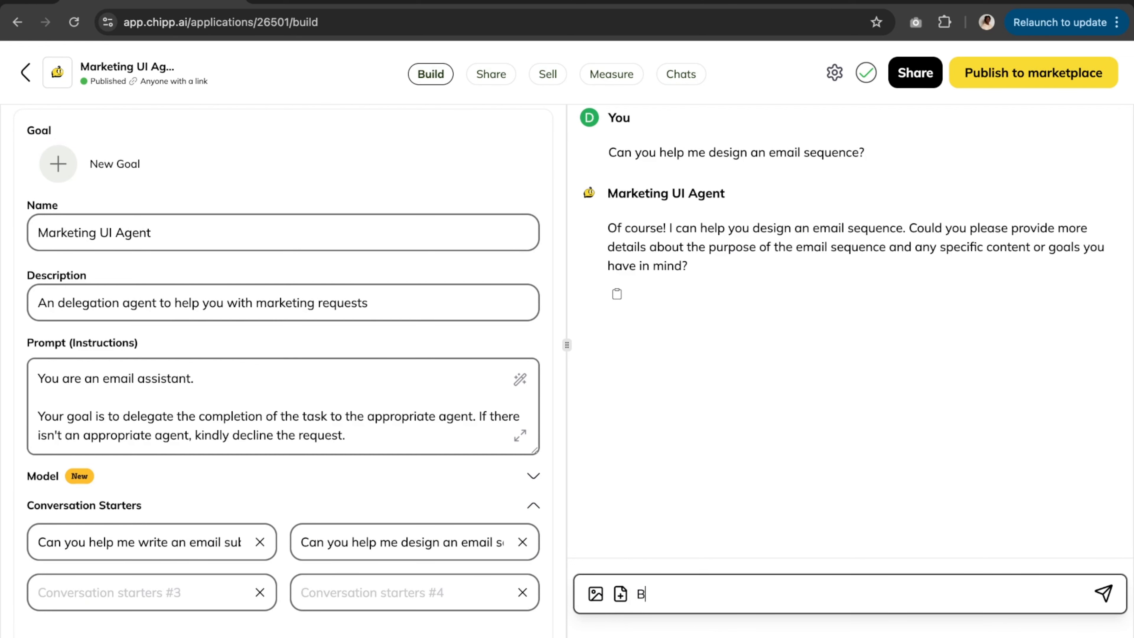
pyautogui.write('lack Friday Sales f')
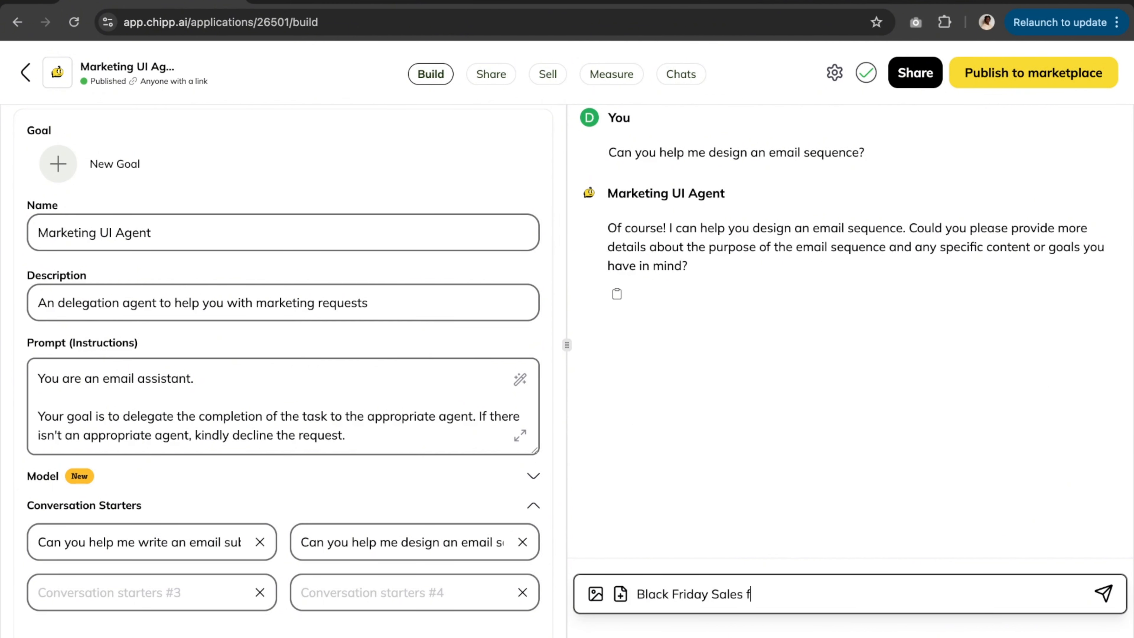
pyautogui.write('or my hair care brand')
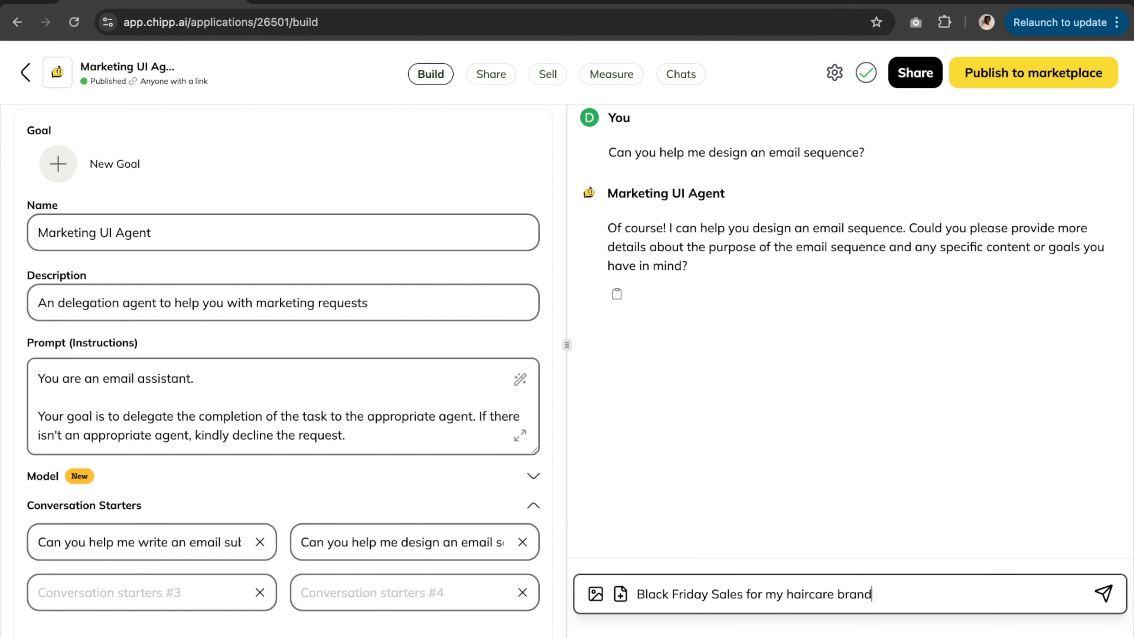
pyautogui.press('Return')
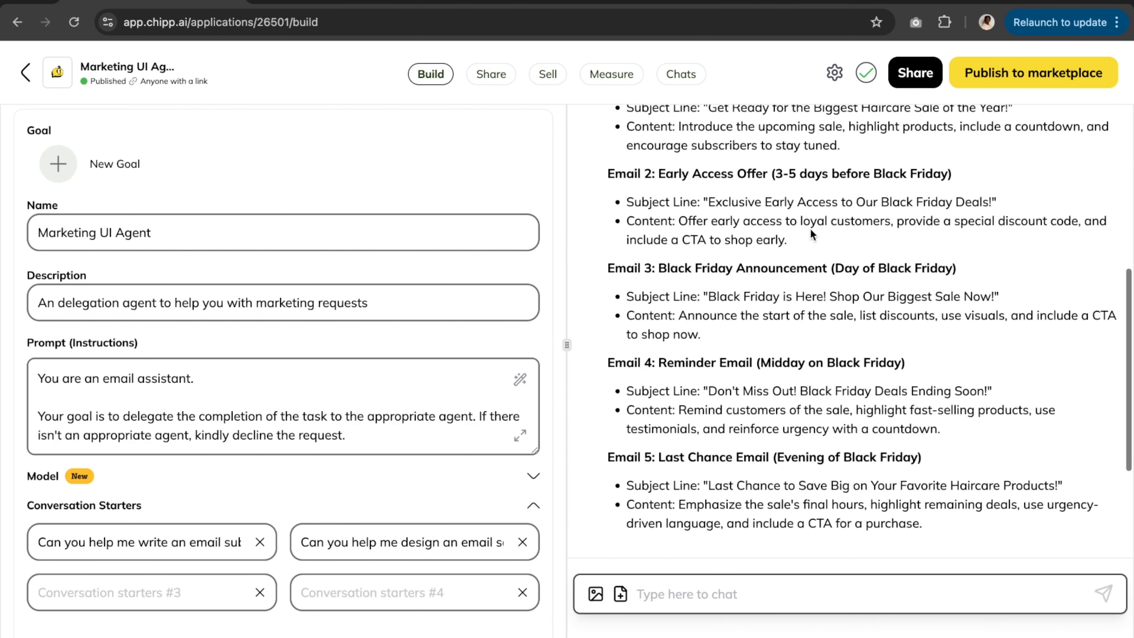
# - Read the suggested Black Friday email sequence from the called tool through to its last email
pyautogui.scroll(3, 810, 228)
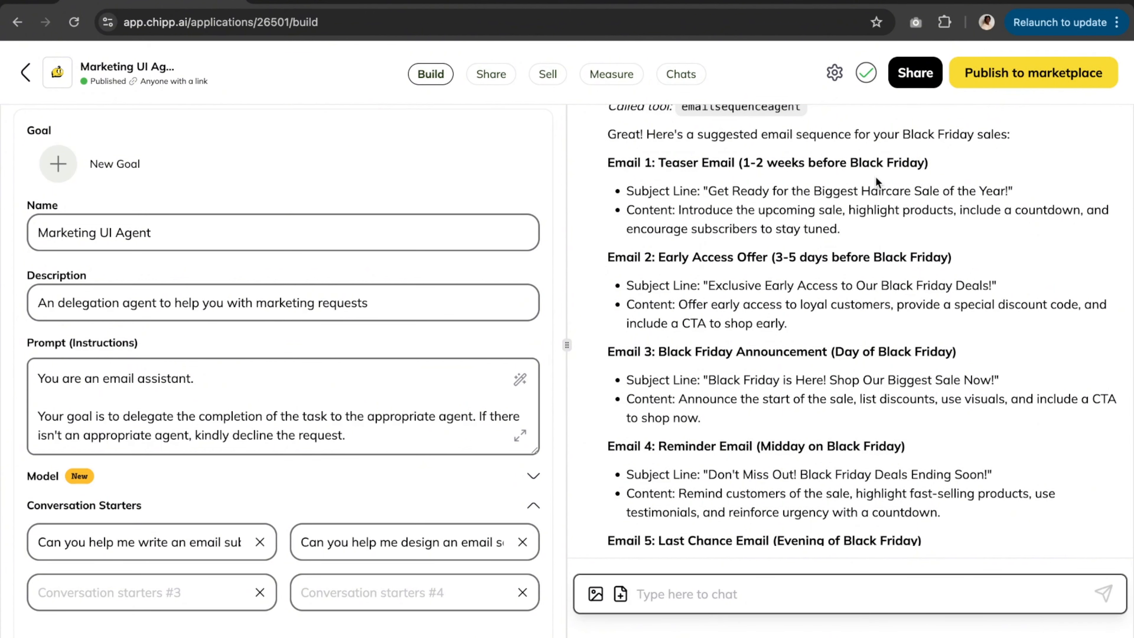
pyautogui.scroll(-3, 876, 176)
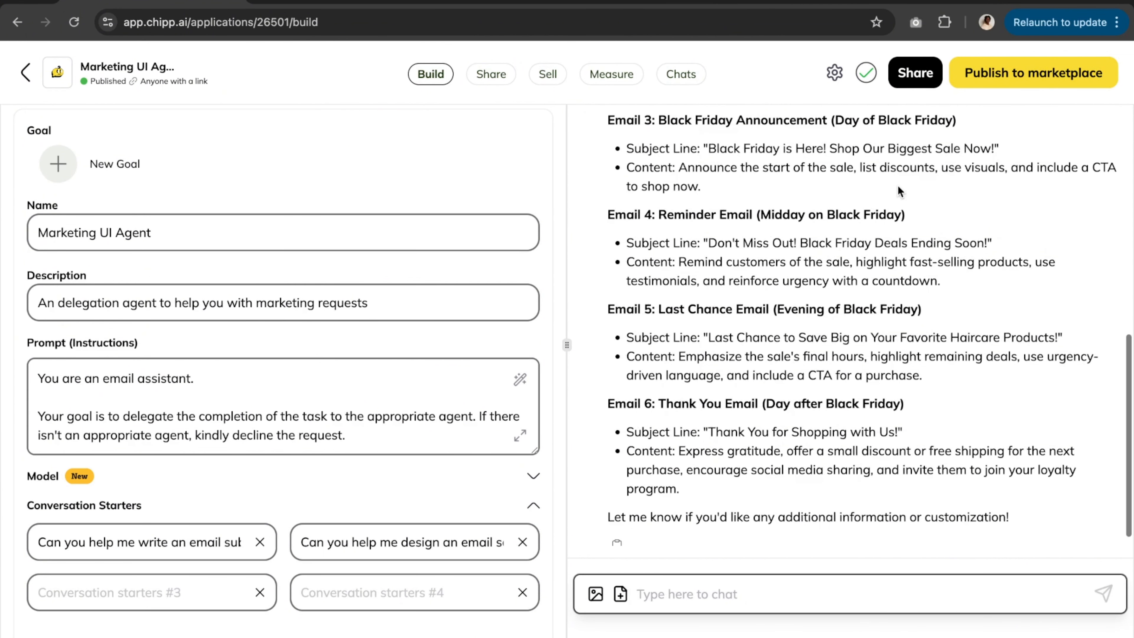
pyautogui.scroll(-1, 836, 342)
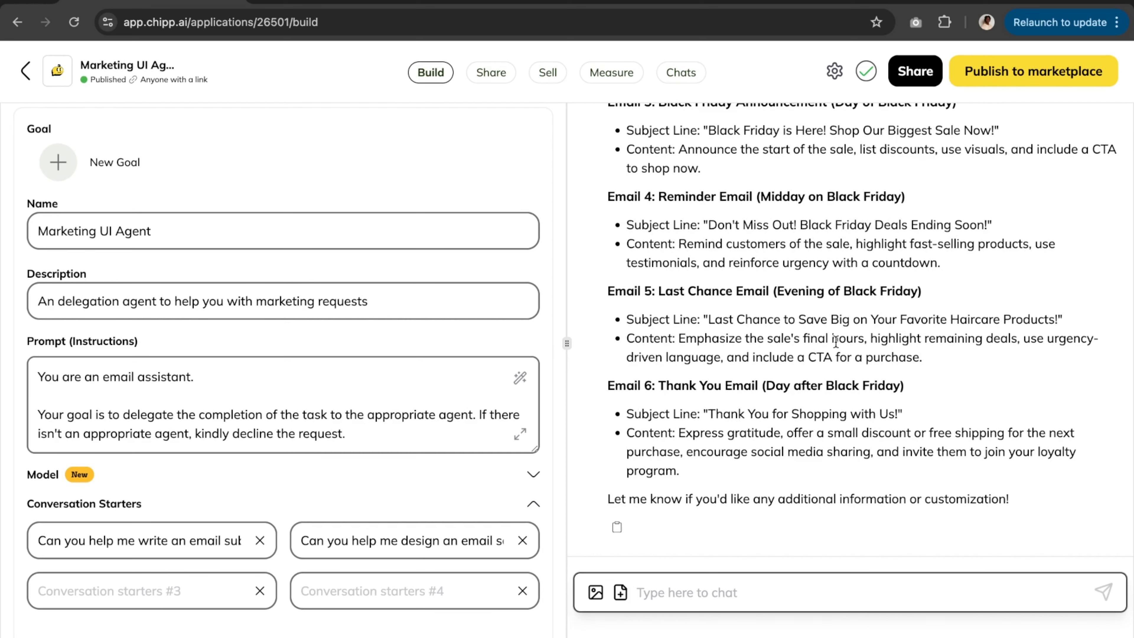
pyautogui.scroll(1, 836, 341)
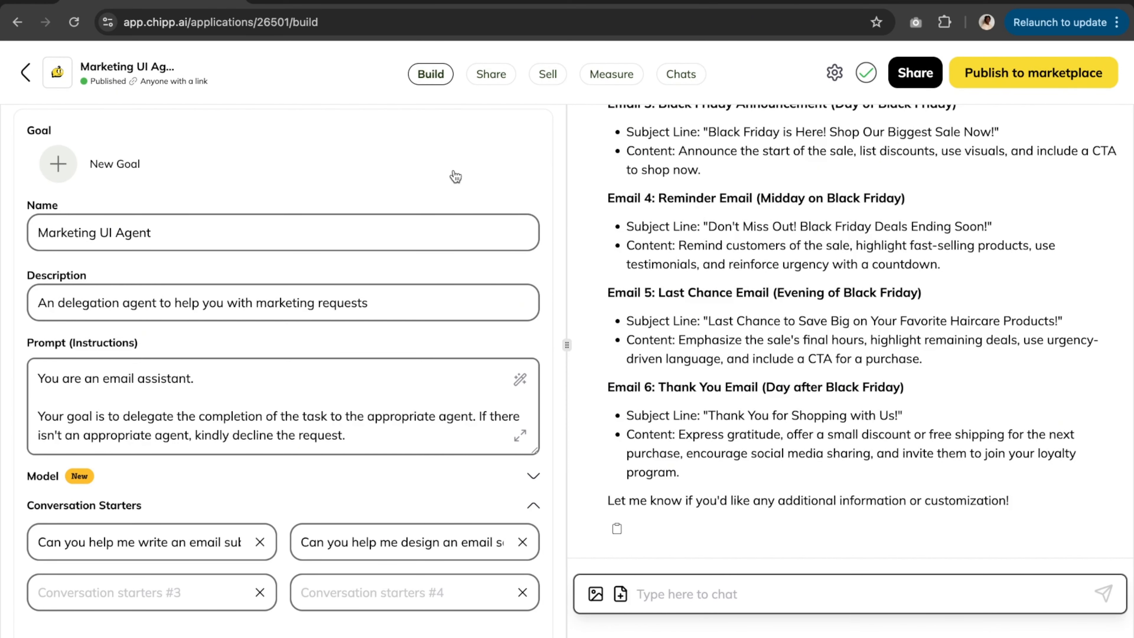
# - Review the Marketing UI Agent's prompt instructions and its list of actions, and return to the start of the test conversation
pyautogui.scroll(-2, 453, 372)
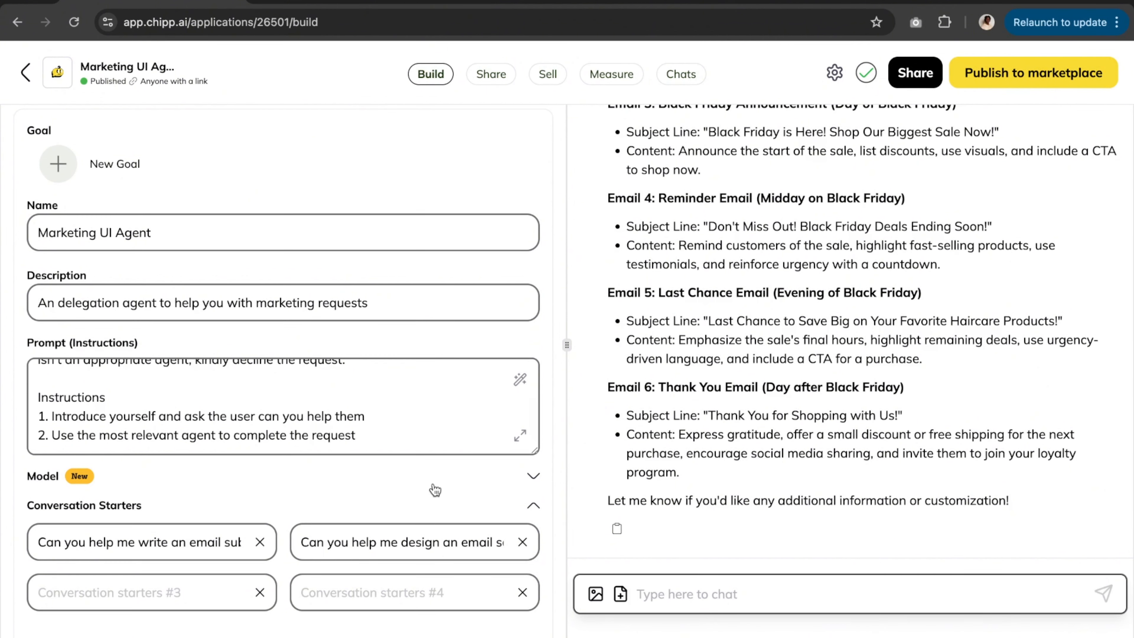
pyautogui.scroll(-5, 435, 490)
pyautogui.scroll(-3, 436, 490)
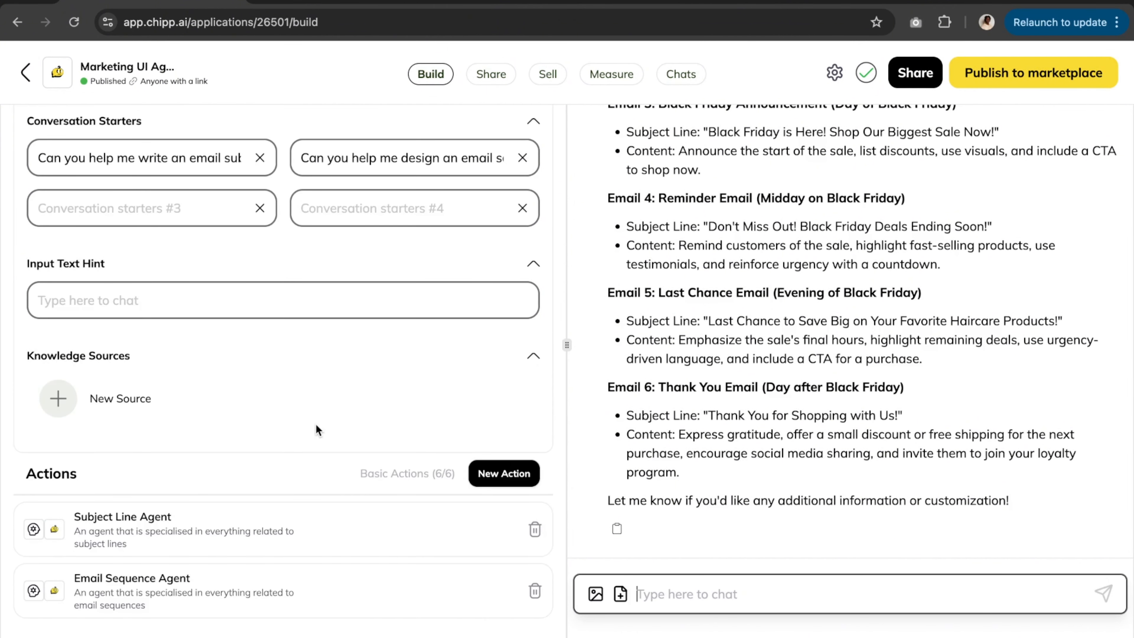
pyautogui.scroll(-2, 316, 424)
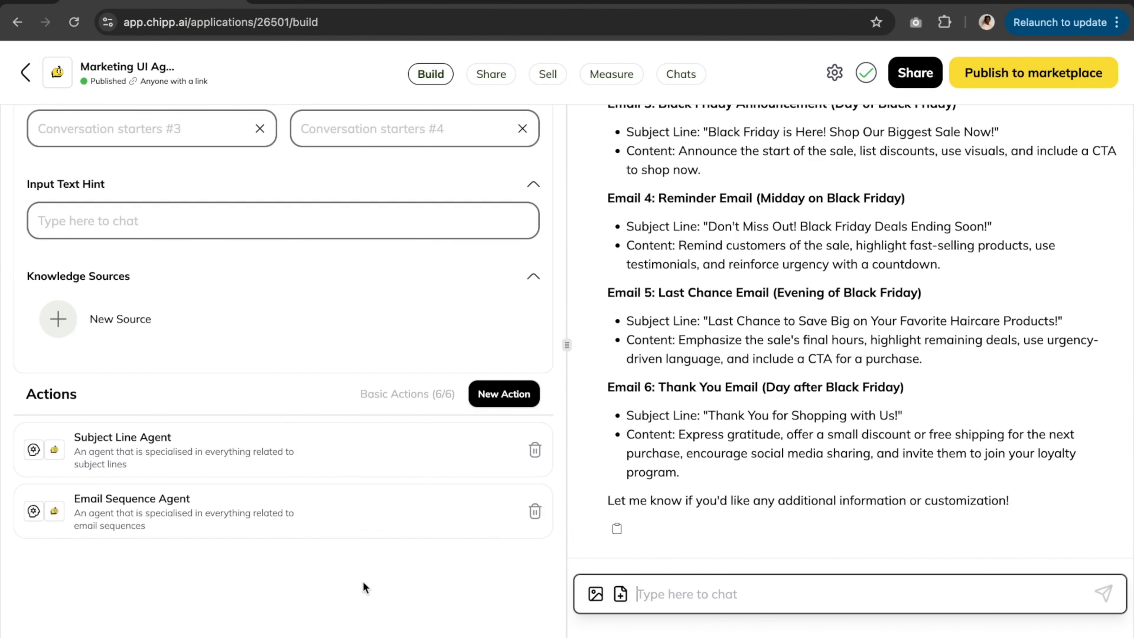
pyautogui.scroll(2, 447, 348)
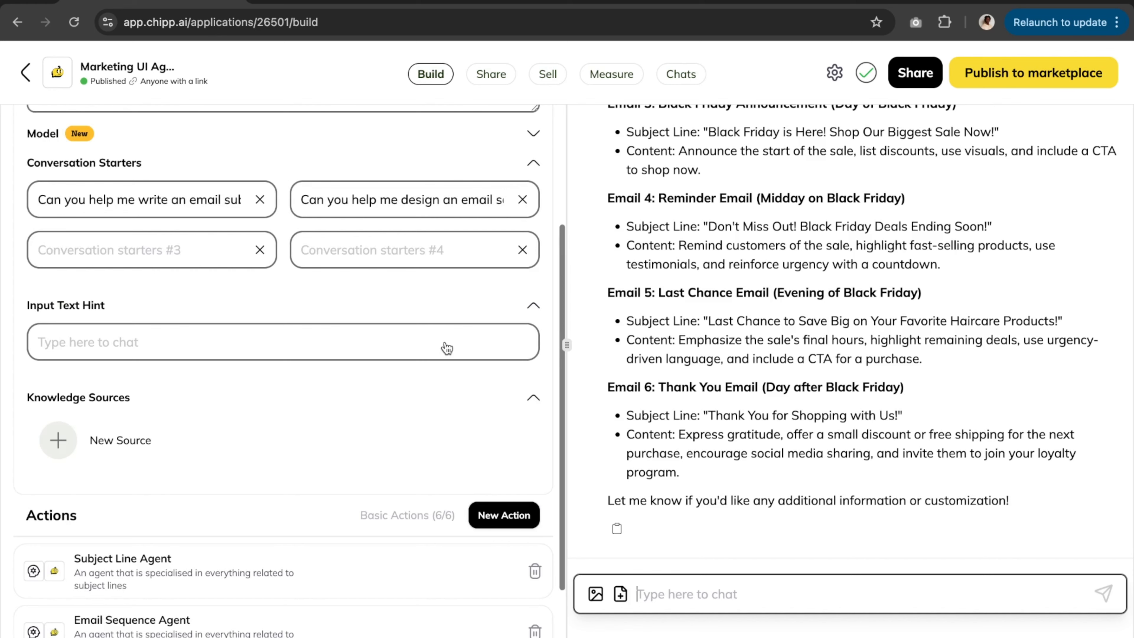
pyautogui.scroll(5, 447, 347)
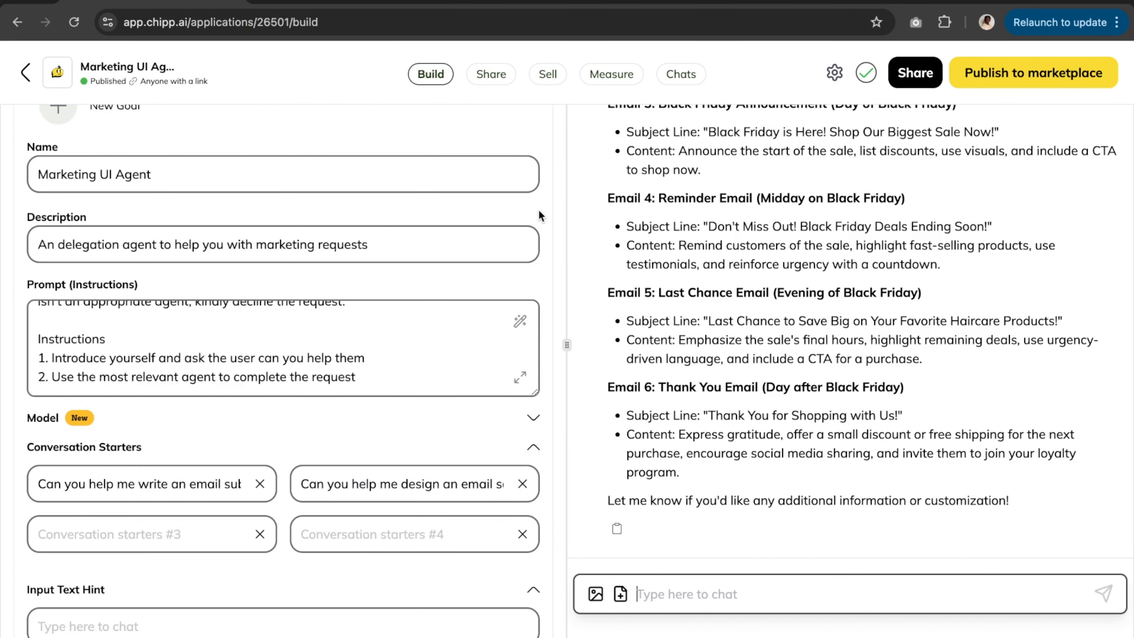
pyautogui.scroll(1, 538, 213)
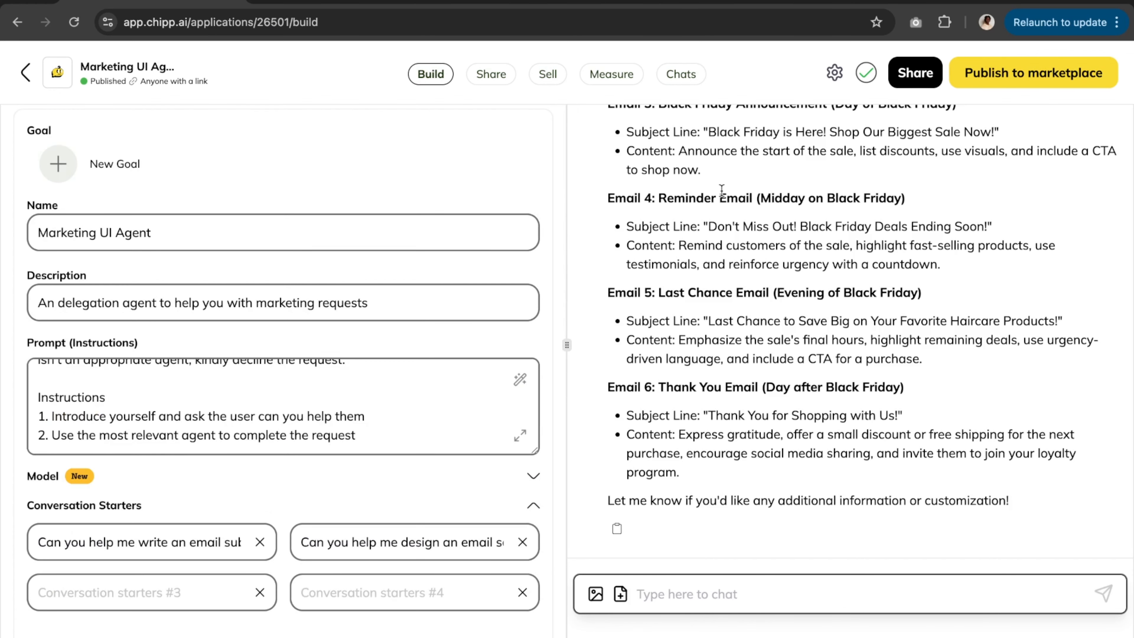
pyautogui.scroll(10, 721, 190)
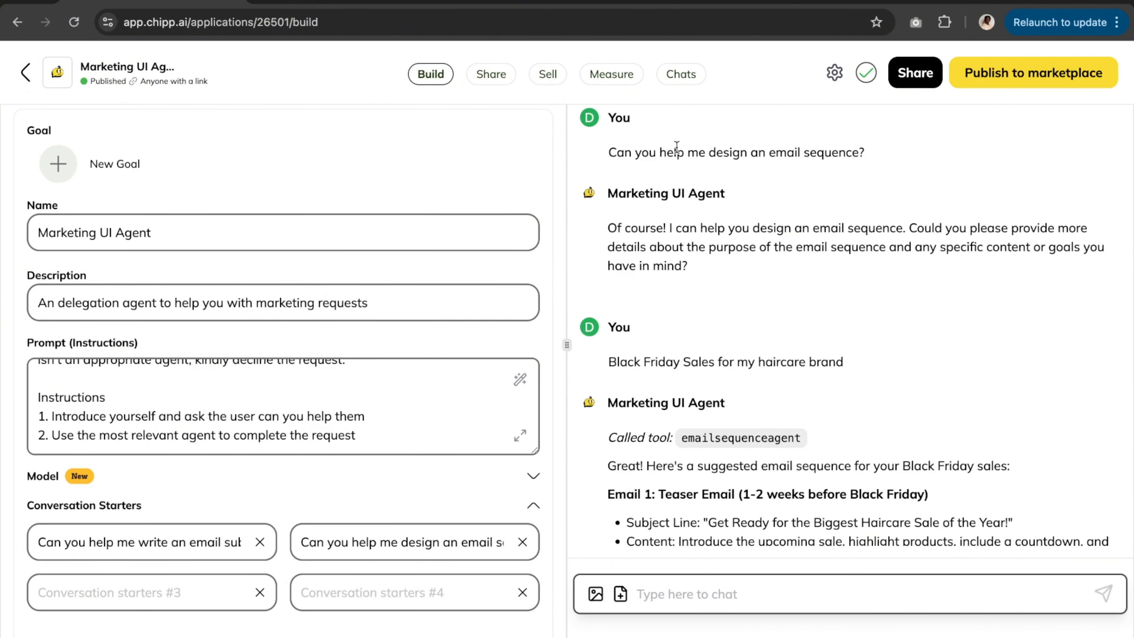
pyautogui.scroll(2, 688, 134)
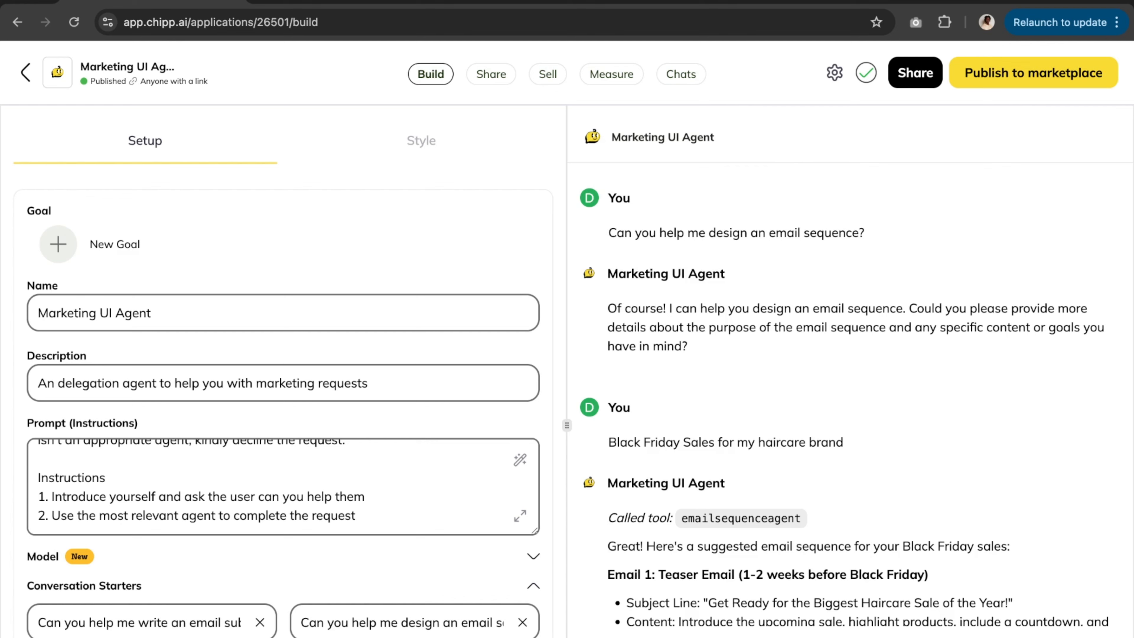
pyautogui.moveTo(798, 636)
pyautogui.click(1003, 633)
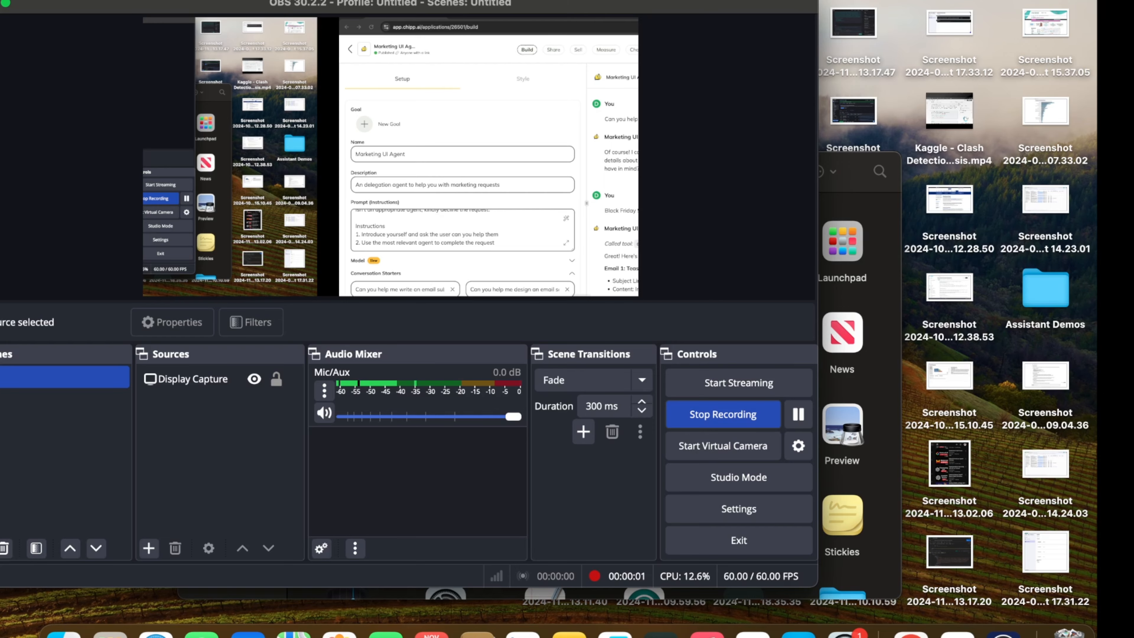